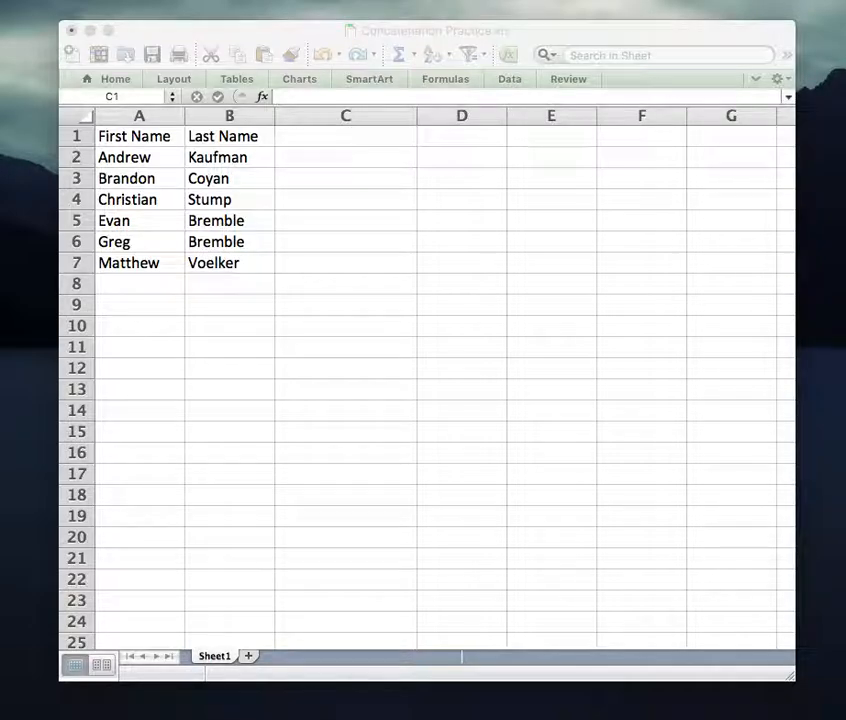
Step: Bring List Template.xls into view, examine its Name column and cell A2, and move the workbook back out of view
{"action": "left_click_drag", "start_coordinate": [818, 712], "coordinate": [823, 310]}
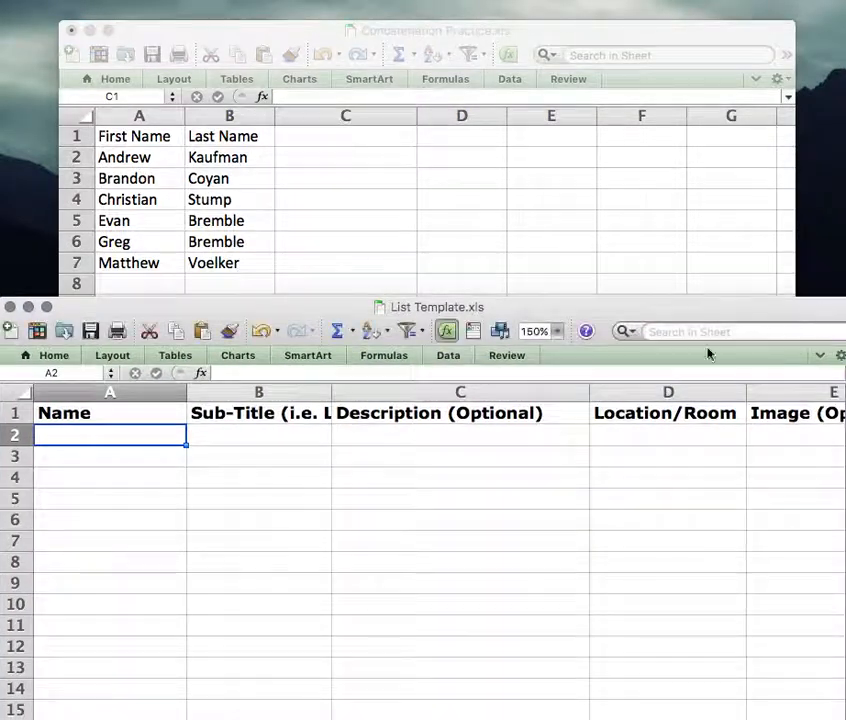
{"action": "left_click", "coordinate": [137, 392]}
{"action": "left_click", "coordinate": [147, 434]}
{"action": "left_click_drag", "start_coordinate": [308, 303], "coordinate": [316, 121]}
{"action": "left_click", "coordinate": [120, 212]}
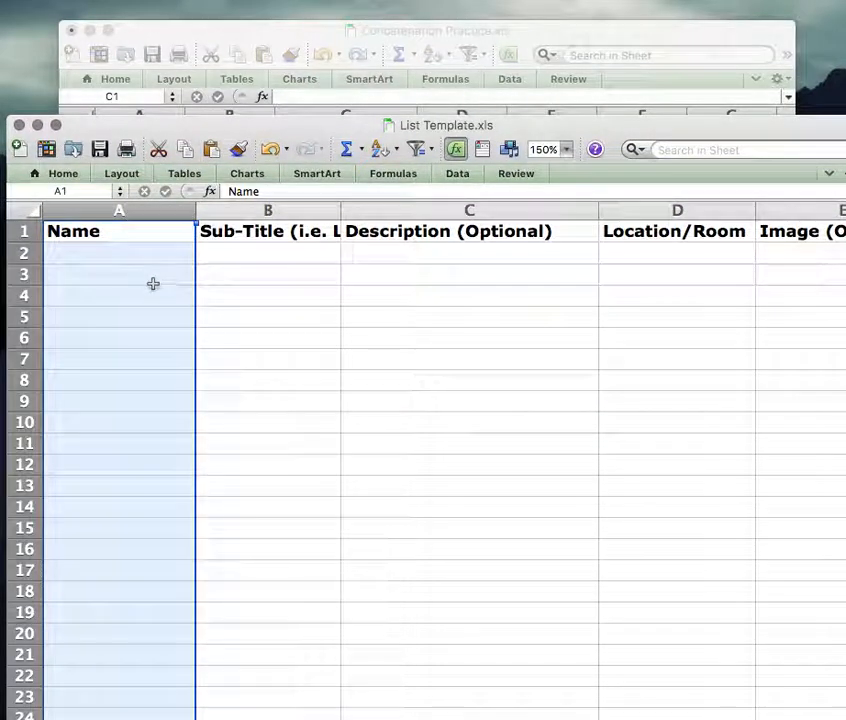
{"action": "left_click", "coordinate": [154, 249]}
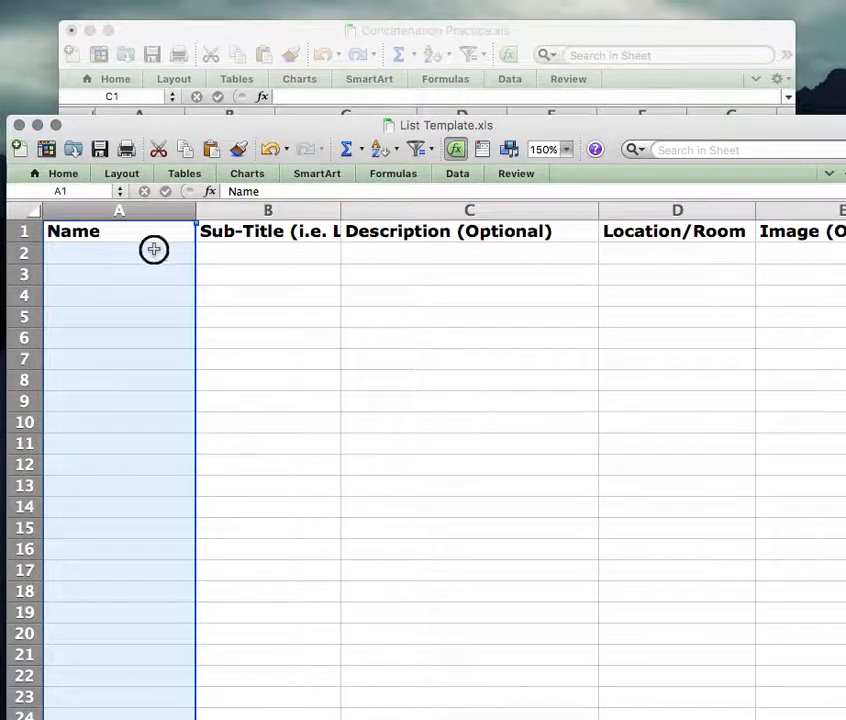
{"action": "left_click", "coordinate": [156, 208]}
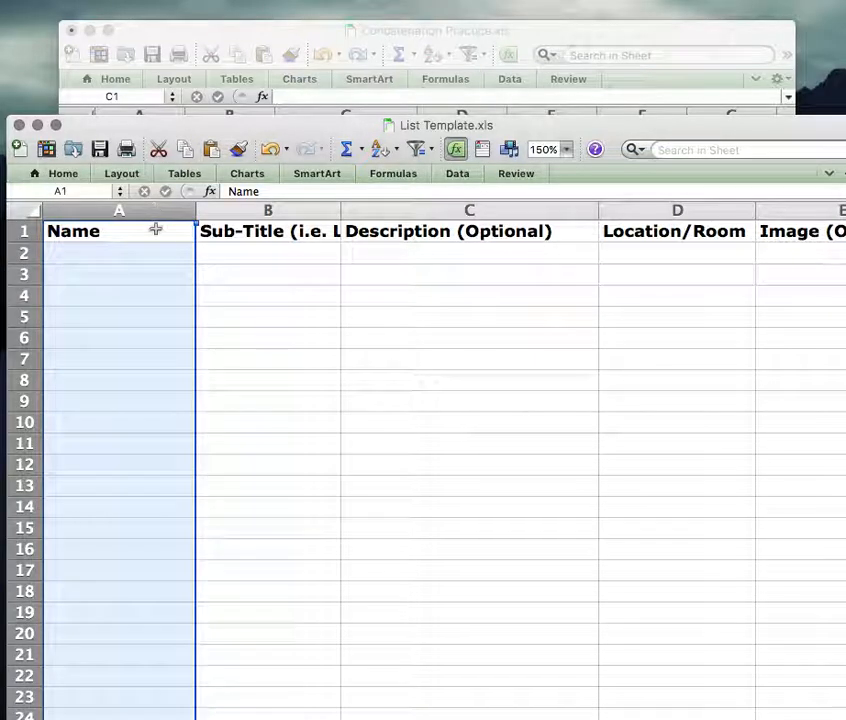
{"action": "left_click", "coordinate": [151, 250]}
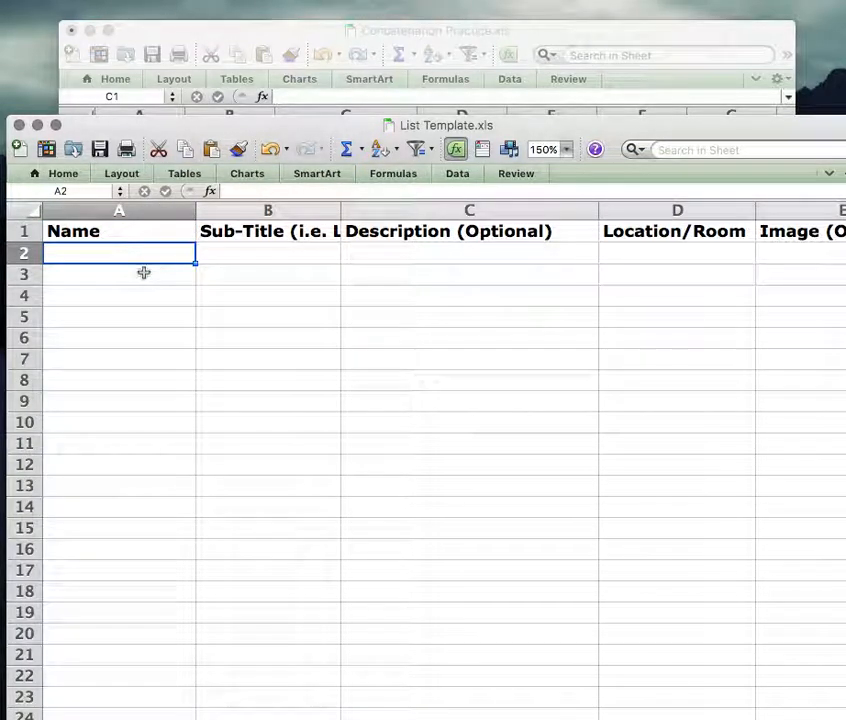
{"action": "left_click_drag", "start_coordinate": [308, 128], "coordinate": [302, 714]}
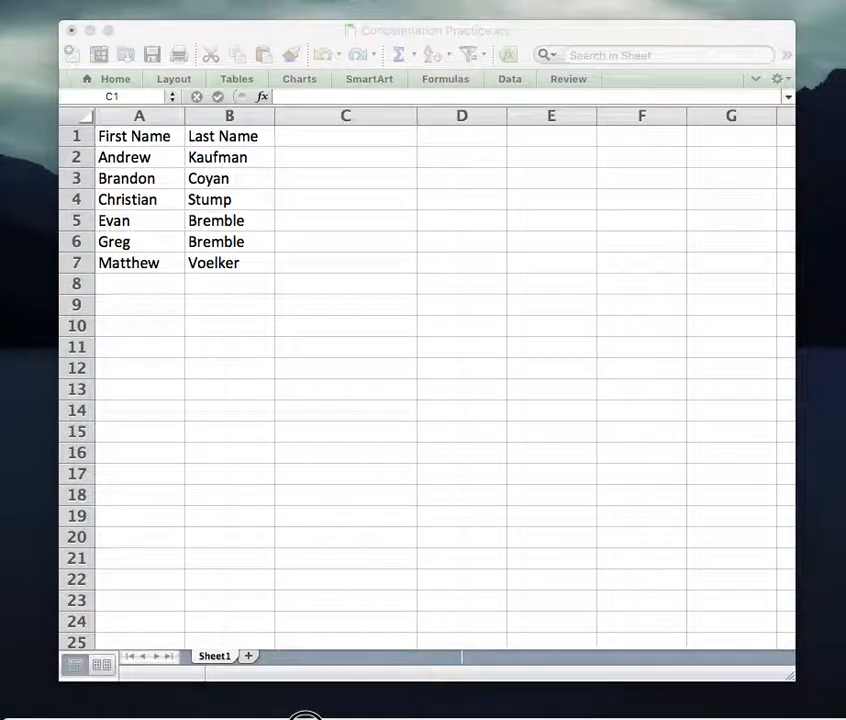
Step: Examine the first and last name cells in row 2 of Concatenation Practice.xls and compare them with the template's Name column
{"action": "left_click", "coordinate": [170, 157]}
{"action": "left_click", "coordinate": [144, 157]}
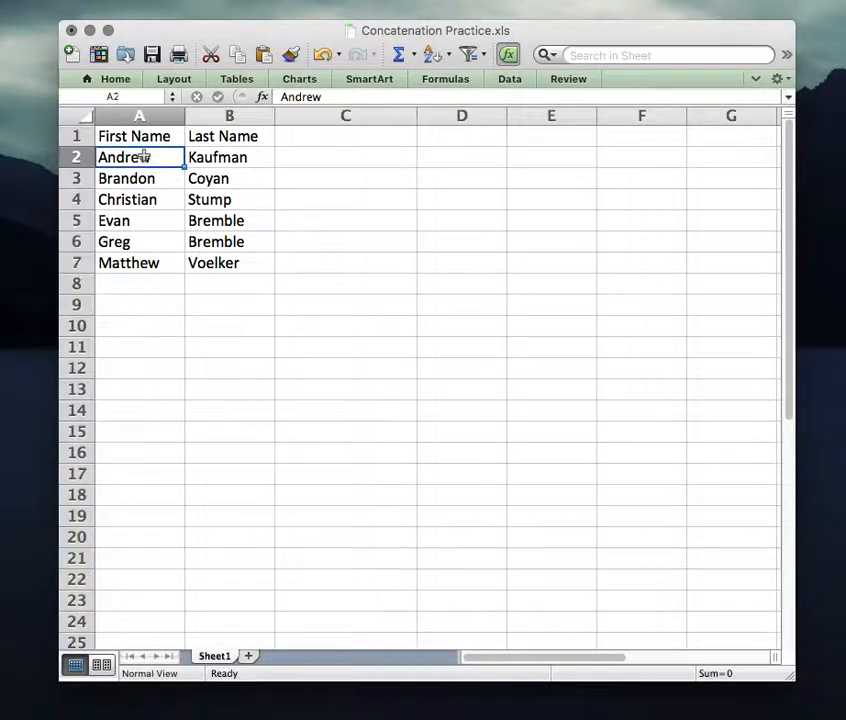
{"action": "left_click", "coordinate": [196, 158]}
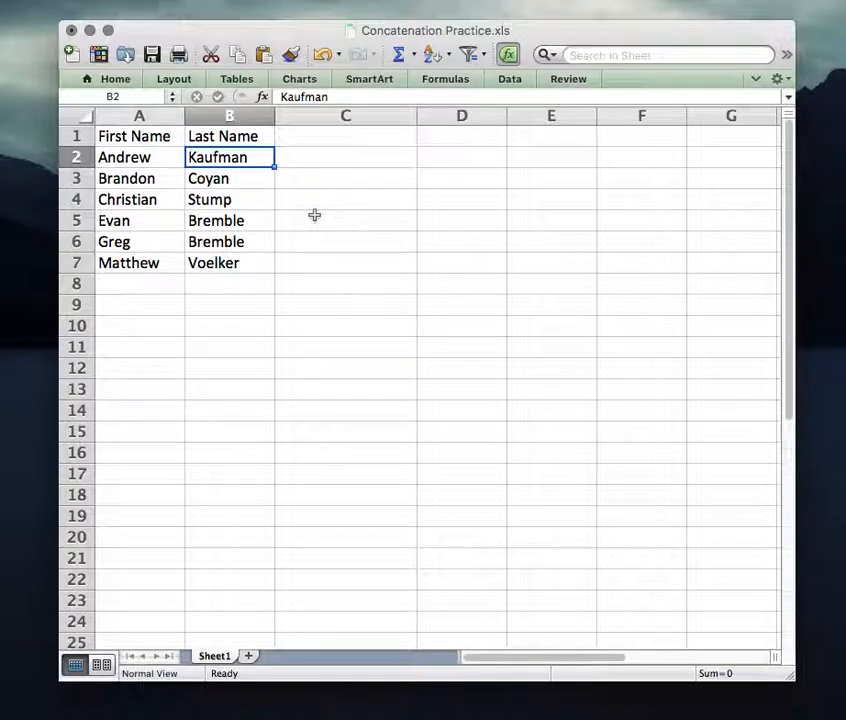
{"action": "left_click", "coordinate": [160, 157]}
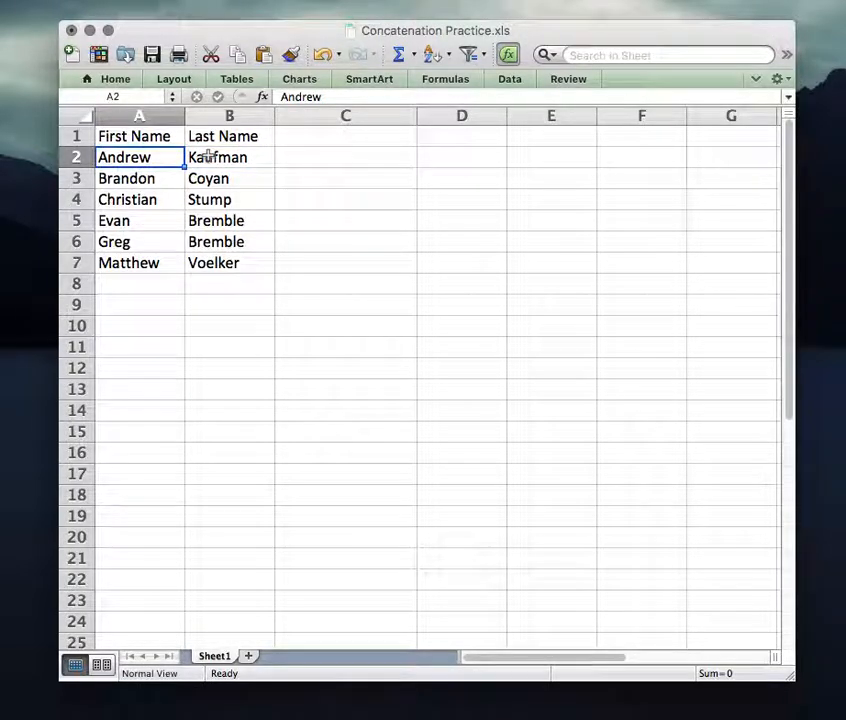
{"action": "left_click", "coordinate": [262, 158], "text": "shift"}
{"action": "left_click", "coordinate": [321, 157]}
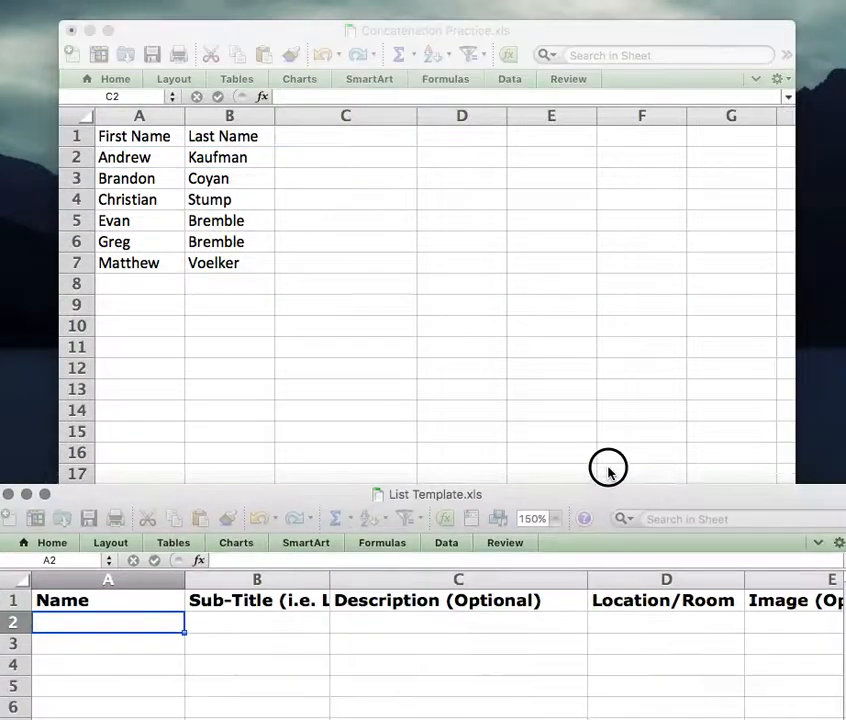
{"action": "left_click_drag", "start_coordinate": [608, 470], "coordinate": [614, 714]}
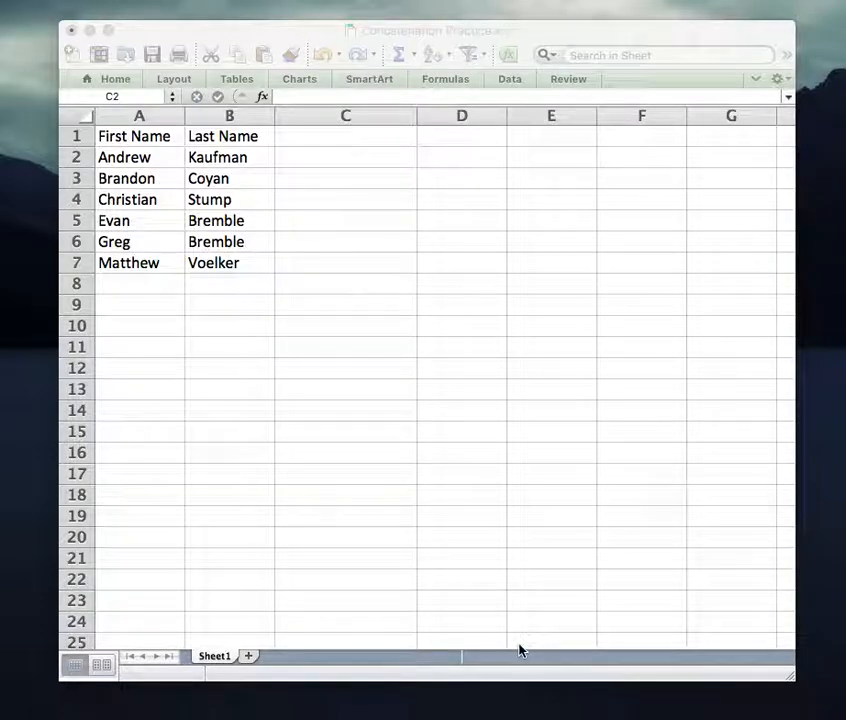
Step: Add the header Full Name in cell C1, next to the First Name and Last Name columns of Concatenation Practice.xls
{"action": "left_click", "coordinate": [533, 35]}
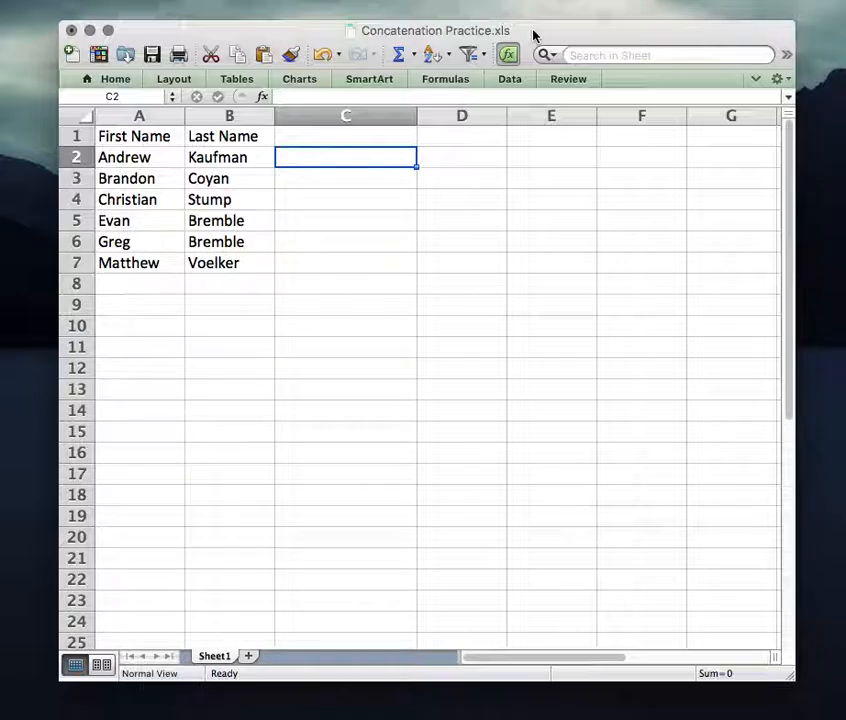
{"action": "left_click", "coordinate": [172, 116]}
{"action": "left_click", "coordinate": [216, 116]}
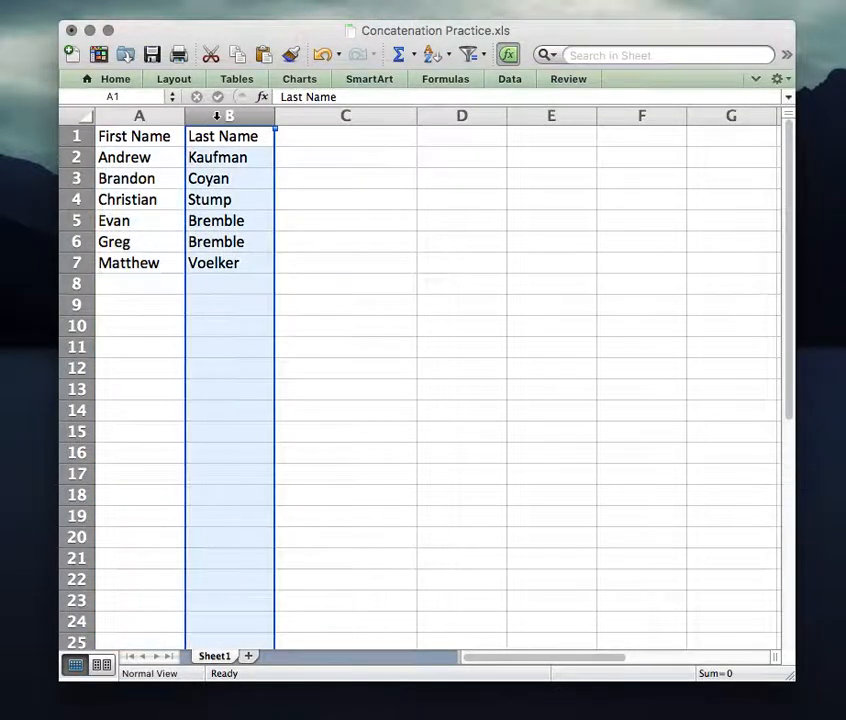
{"action": "left_click", "coordinate": [117, 116]}
{"action": "left_click", "coordinate": [213, 116]}
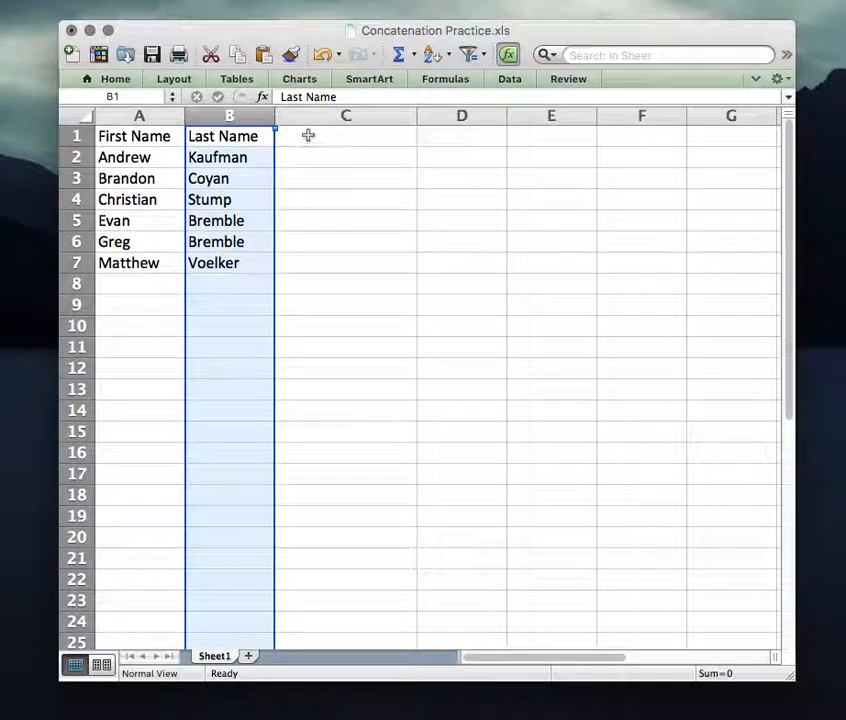
{"action": "left_click", "coordinate": [308, 136]}
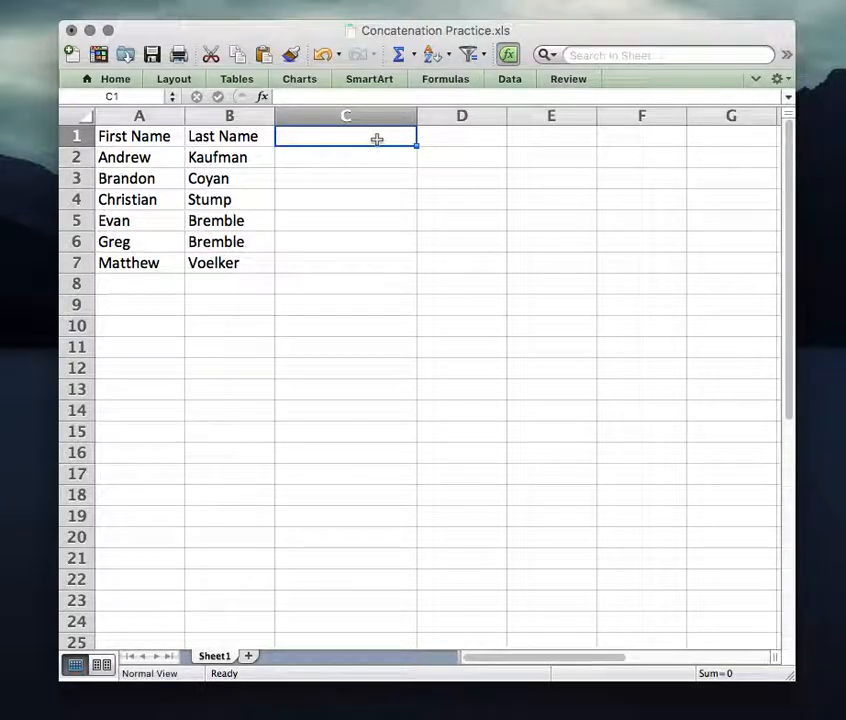
{"action": "type", "text": "Full Name"}
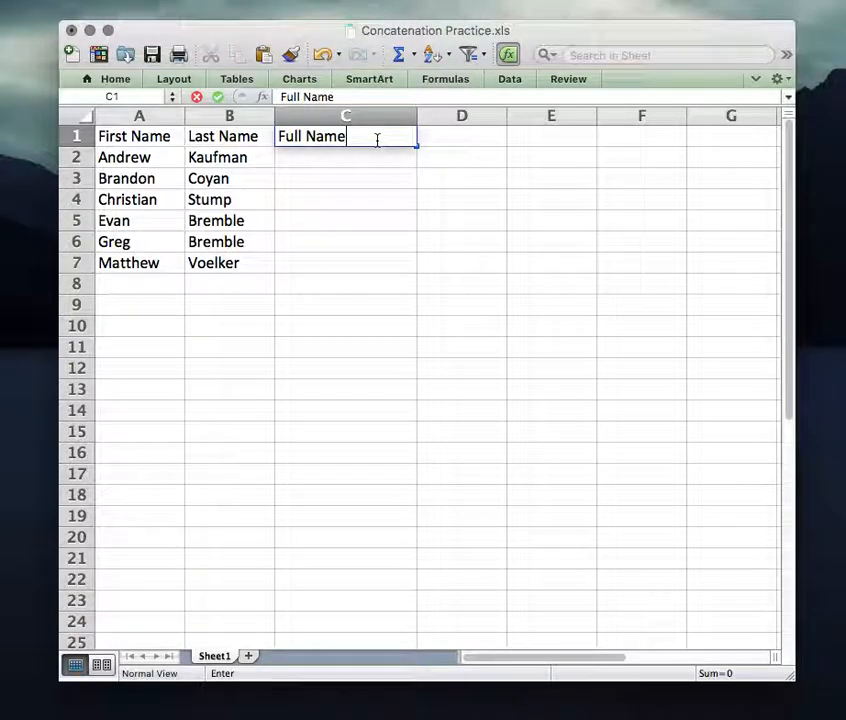
{"action": "key", "text": "Return"}
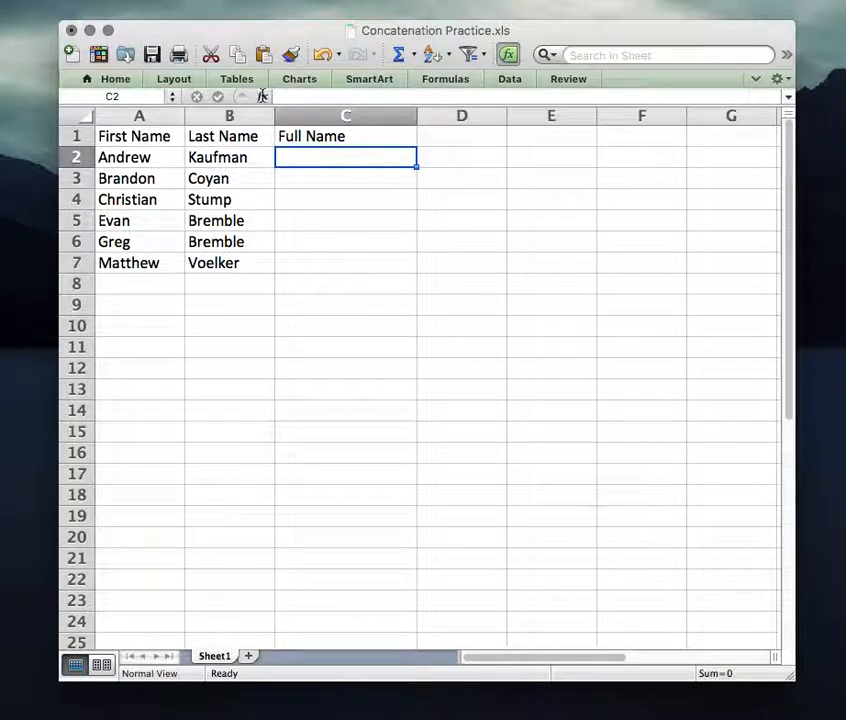
Step: Join the first and last name without a space in cell C2 using the formula =A2&B2
{"action": "left_click", "coordinate": [280, 96]}
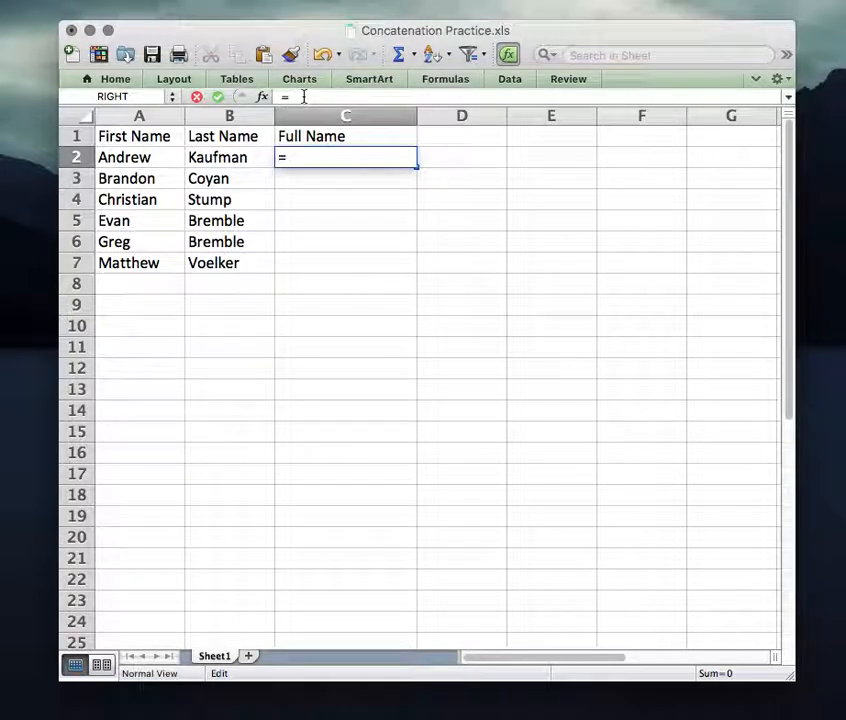
{"action": "left_click", "coordinate": [155, 157]}
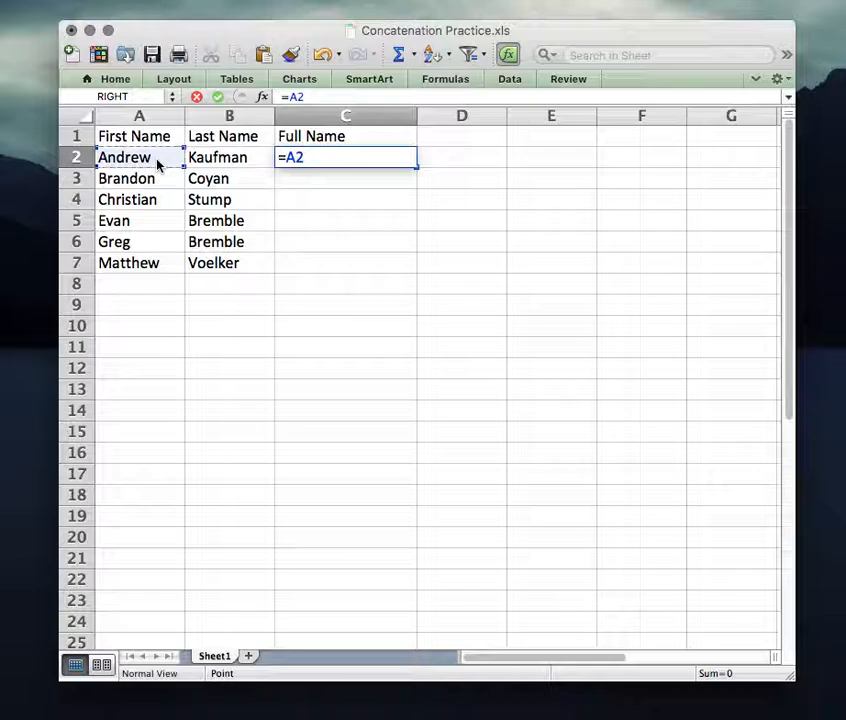
{"action": "type", "text": "&"}
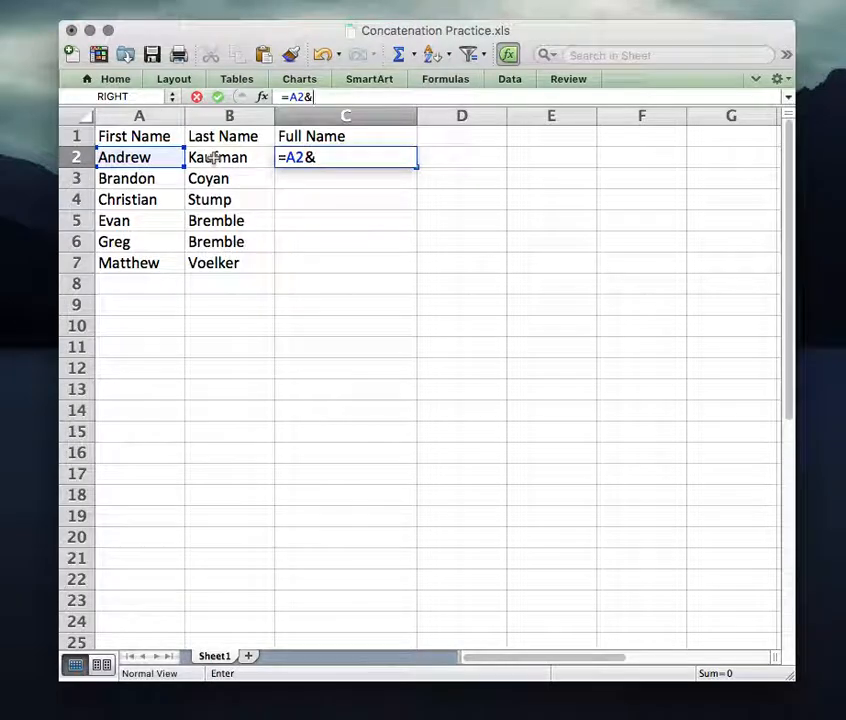
{"action": "left_click", "coordinate": [212, 158]}
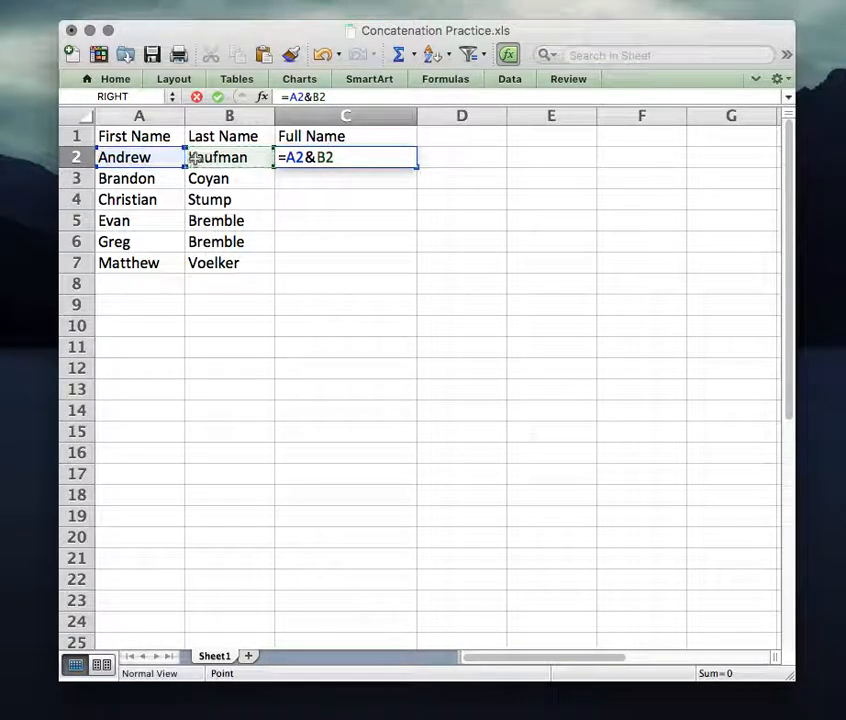
{"action": "left_click", "coordinate": [345, 157]}
{"action": "key", "text": "Return"}
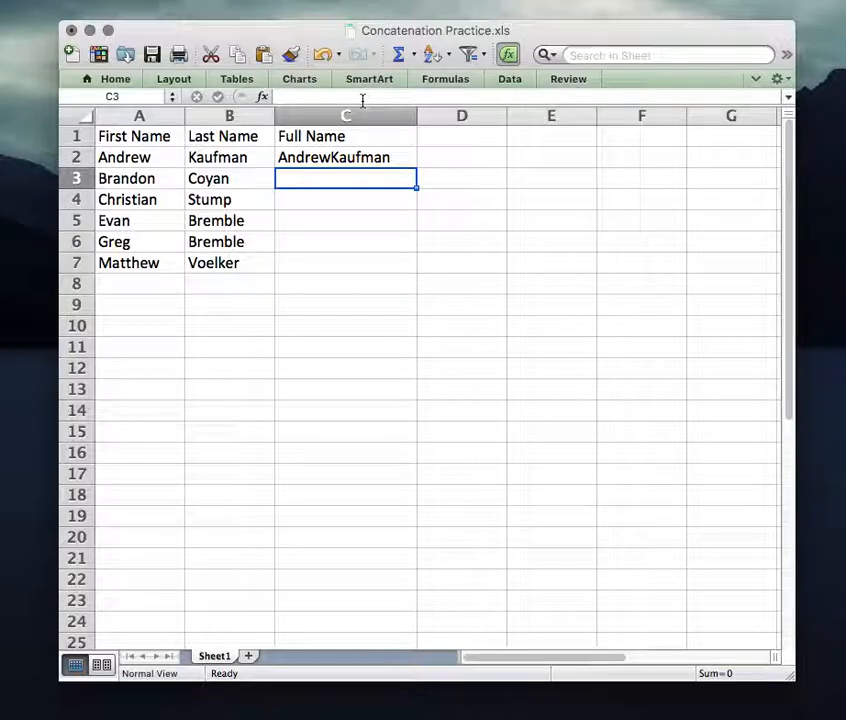
Step: Review the formula in C2 and the two name cells it references
{"action": "left_click", "coordinate": [172, 157]}
{"action": "left_click", "coordinate": [219, 157]}
{"action": "left_click", "coordinate": [355, 157]}
{"action": "left_click", "coordinate": [383, 100]}
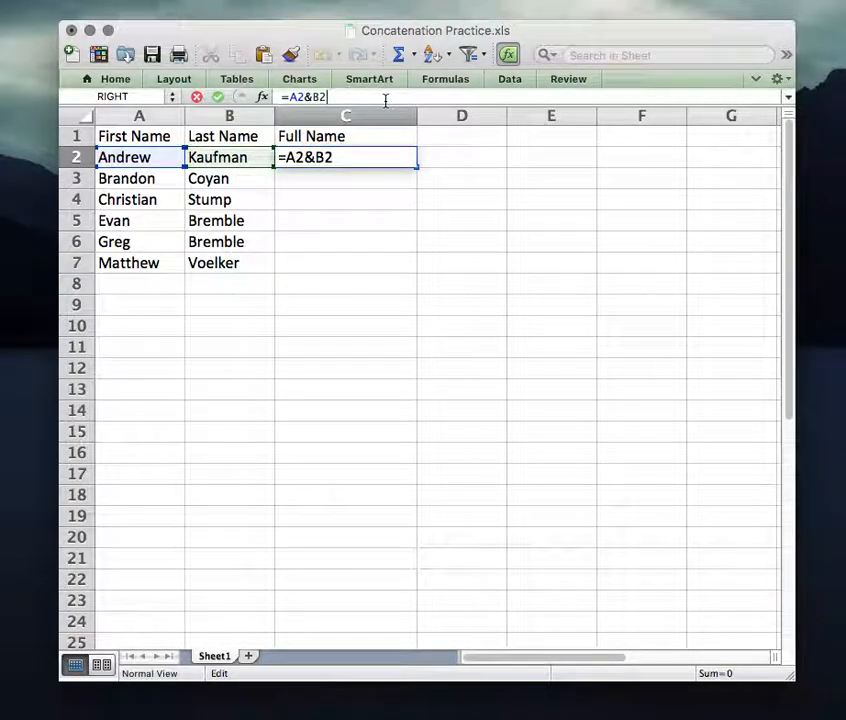
{"action": "key", "text": "Return"}
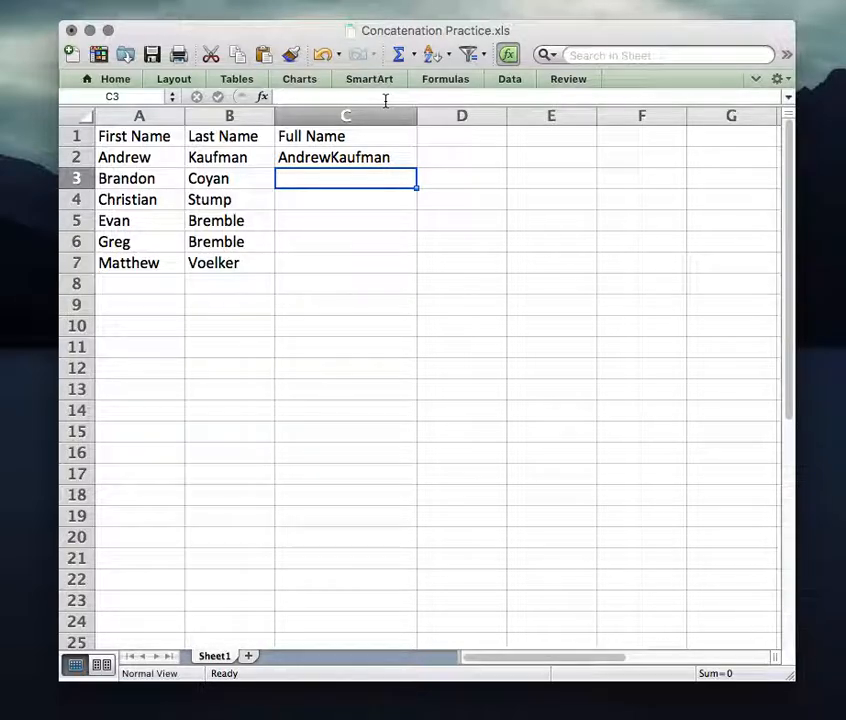
Step: Clear C2 and enter the formula =A2&" "&B2 to join the first and last name with a space between them
{"action": "key", "text": "Up"}
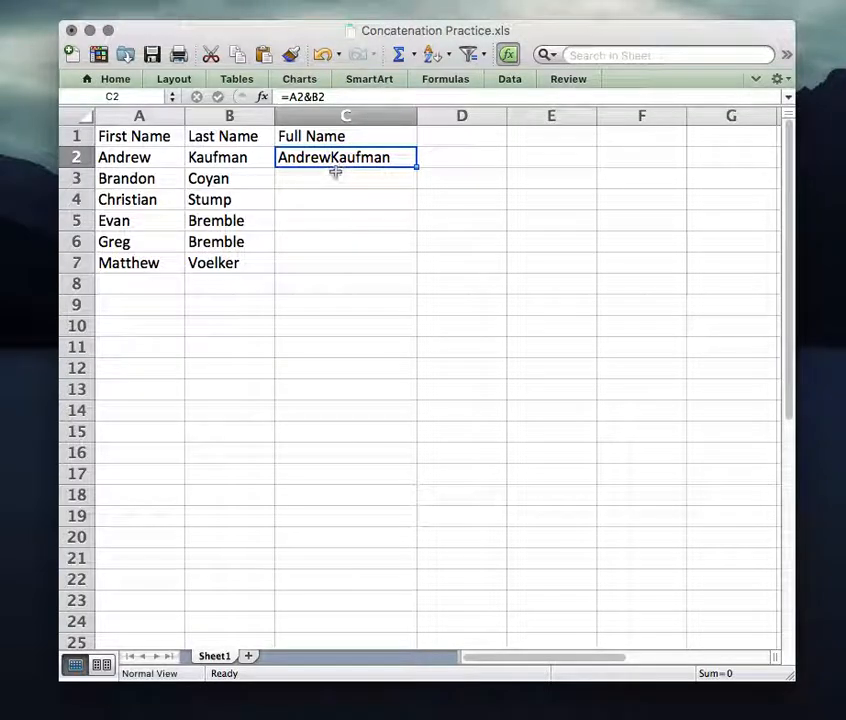
{"action": "key", "text": "BackSpace"}
{"action": "left_click", "coordinate": [348, 97]}
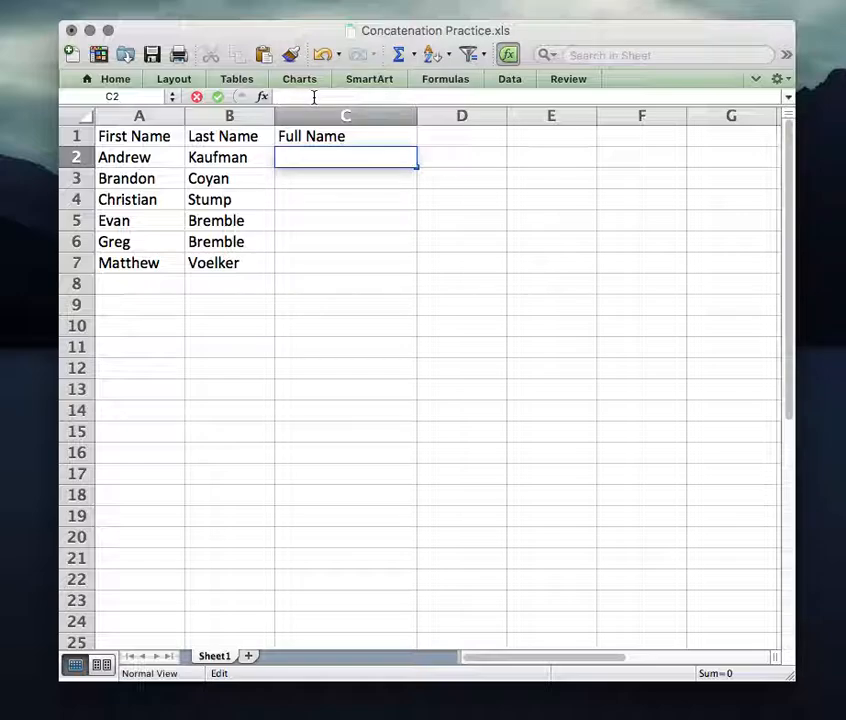
{"action": "type", "text": "="}
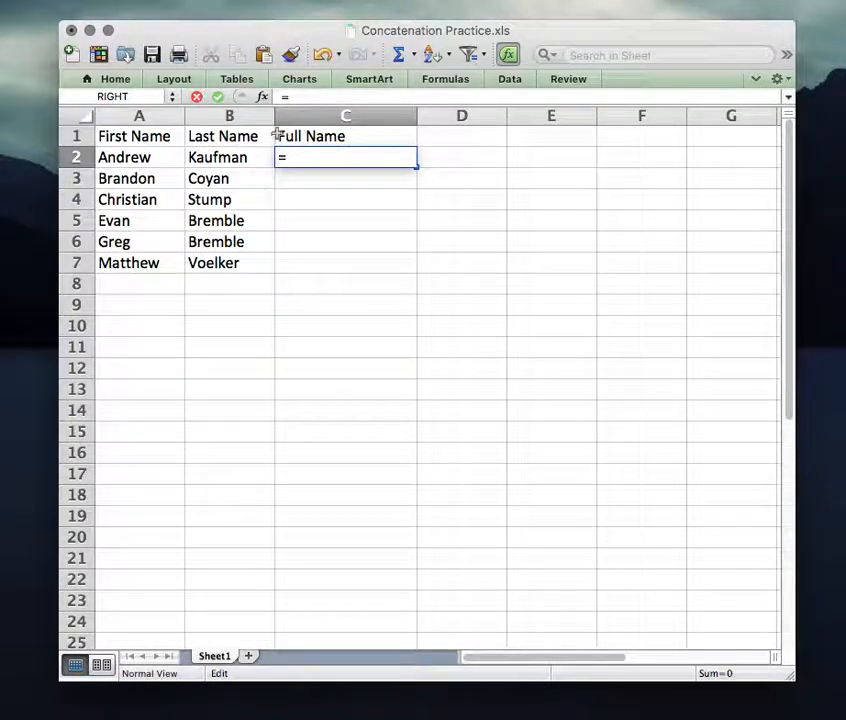
{"action": "left_click", "coordinate": [168, 157]}
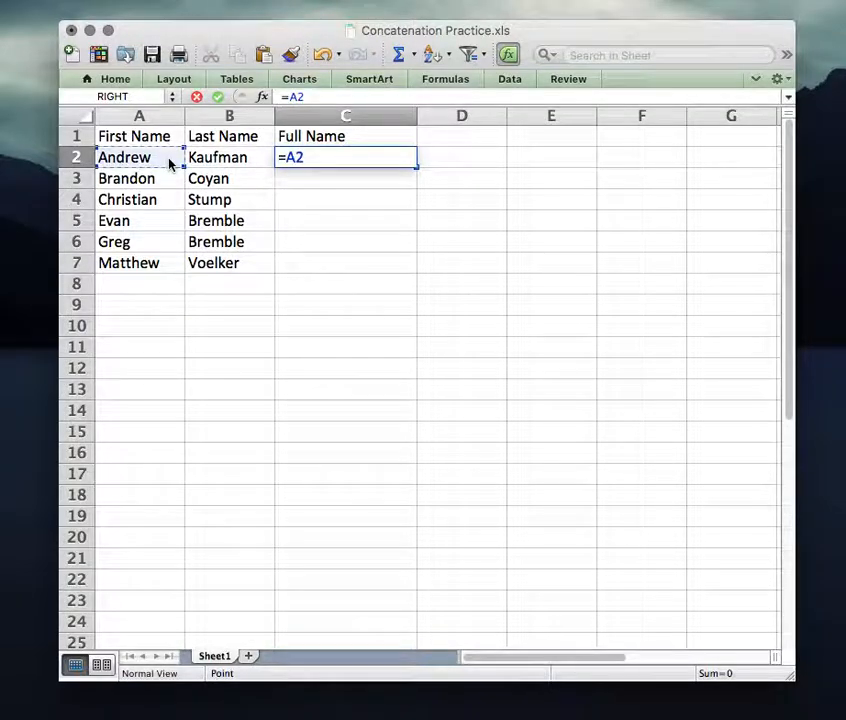
{"action": "type", "text": "&"}
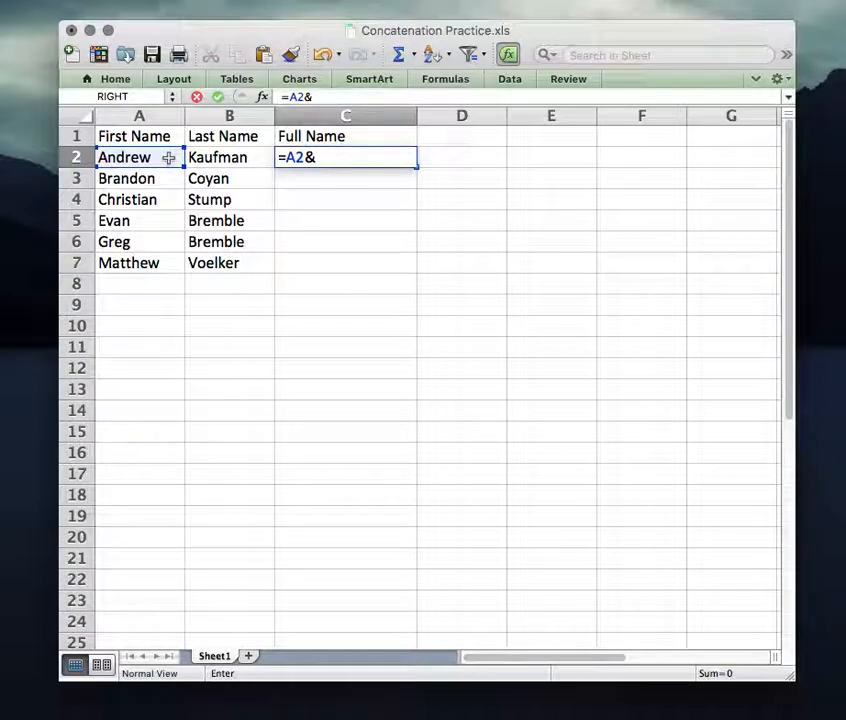
{"action": "type", "text": "\" \"&"}
{"action": "left_click", "coordinate": [224, 159]}
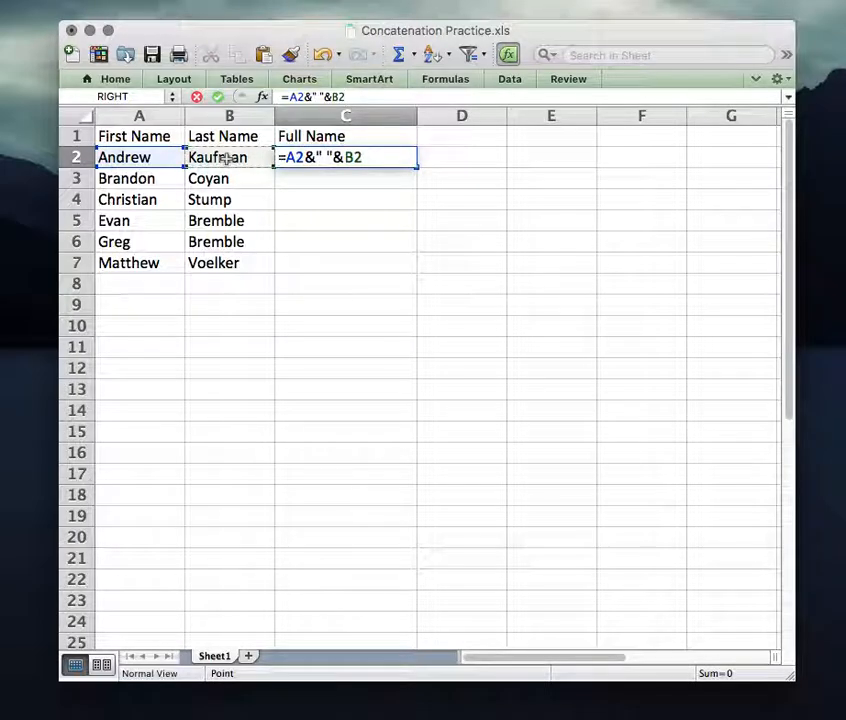
{"action": "key", "text": "Return"}
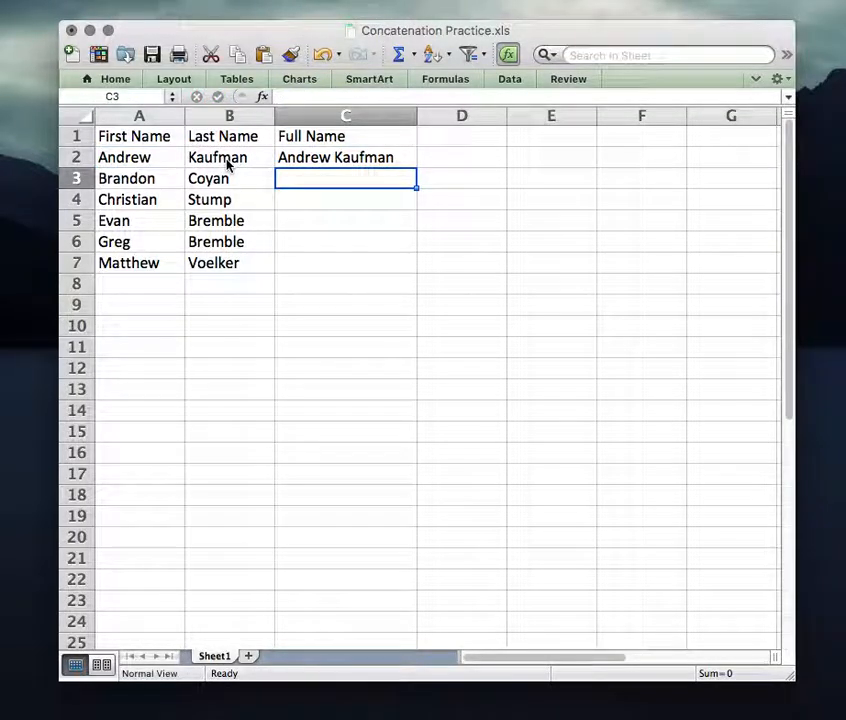
Step: Inspect how the formula in C2 combines the first name, the space and the last name
{"action": "left_click", "coordinate": [295, 163]}
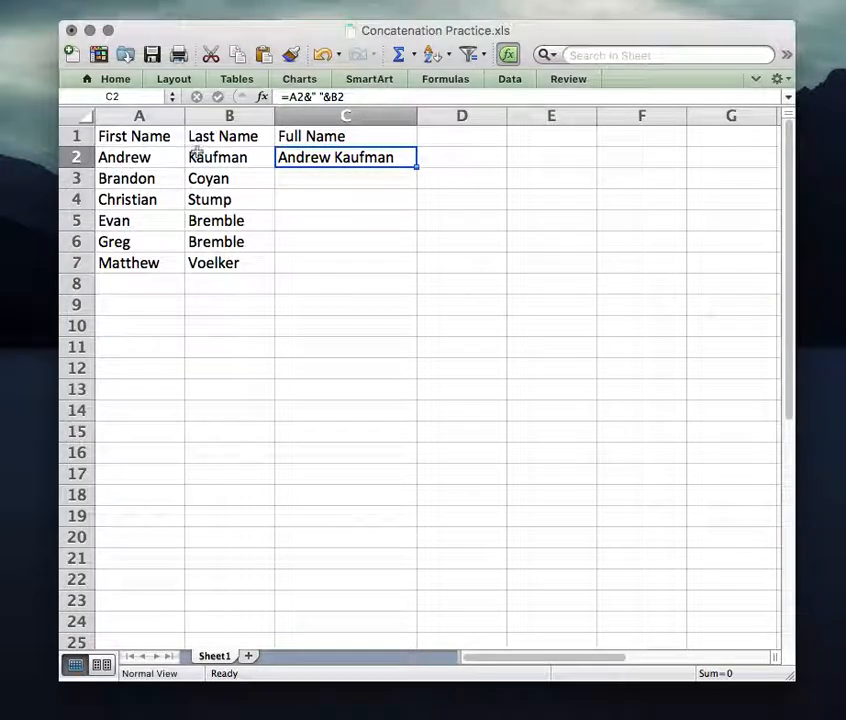
{"action": "left_click", "coordinate": [322, 96]}
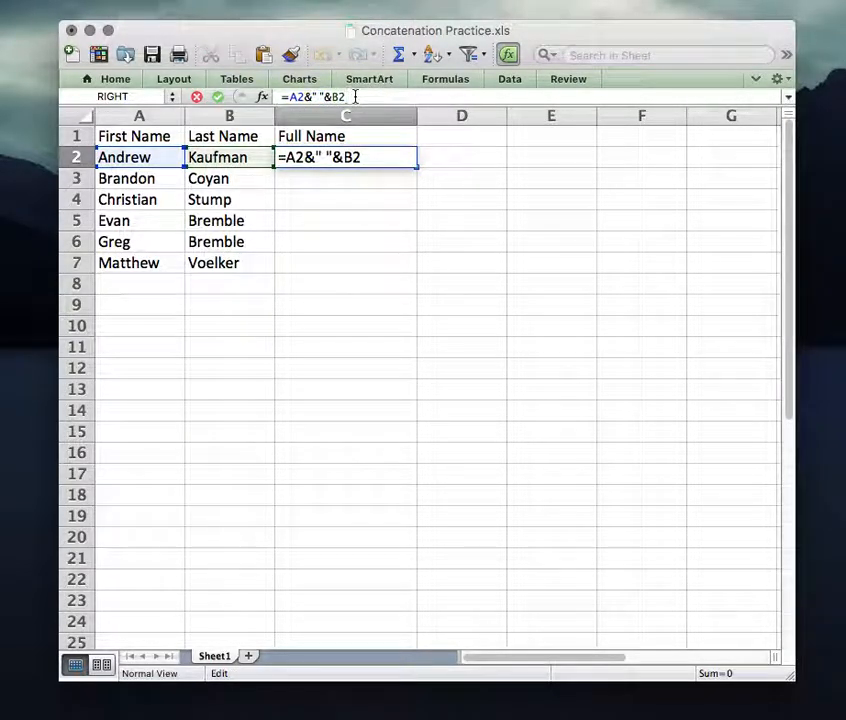
{"action": "key", "text": "Return"}
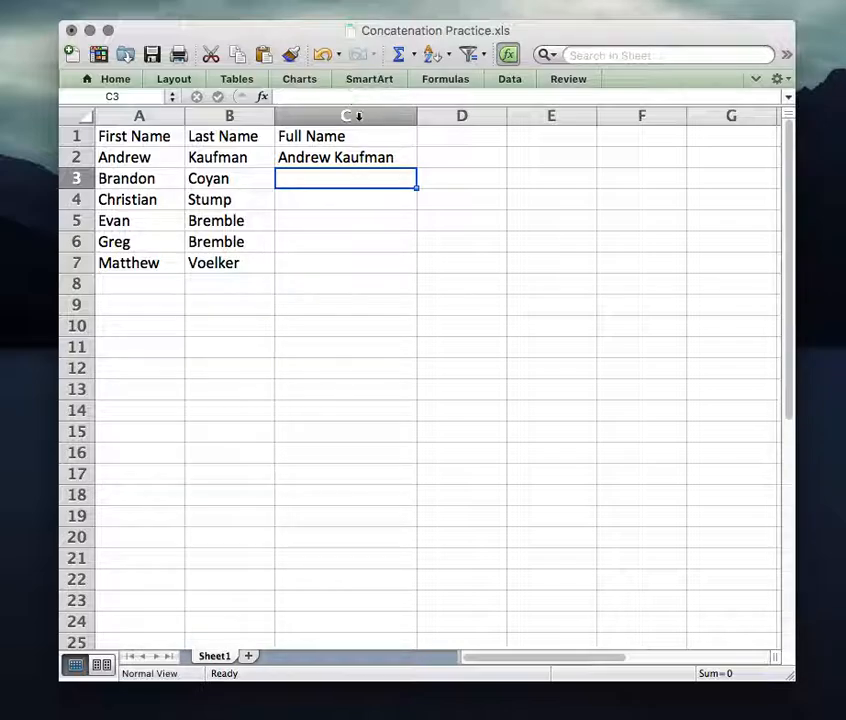
{"action": "left_click", "coordinate": [399, 156]}
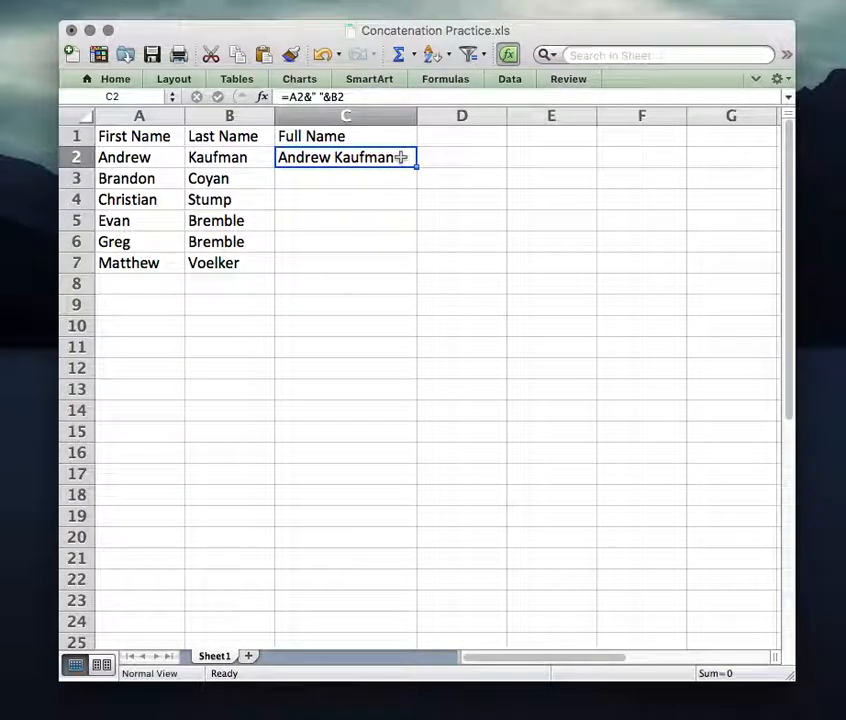
Step: Copy the formula in C2 and paste it into C3 through C7 to fill in the remaining full names
{"action": "right_click", "coordinate": [399, 156]}
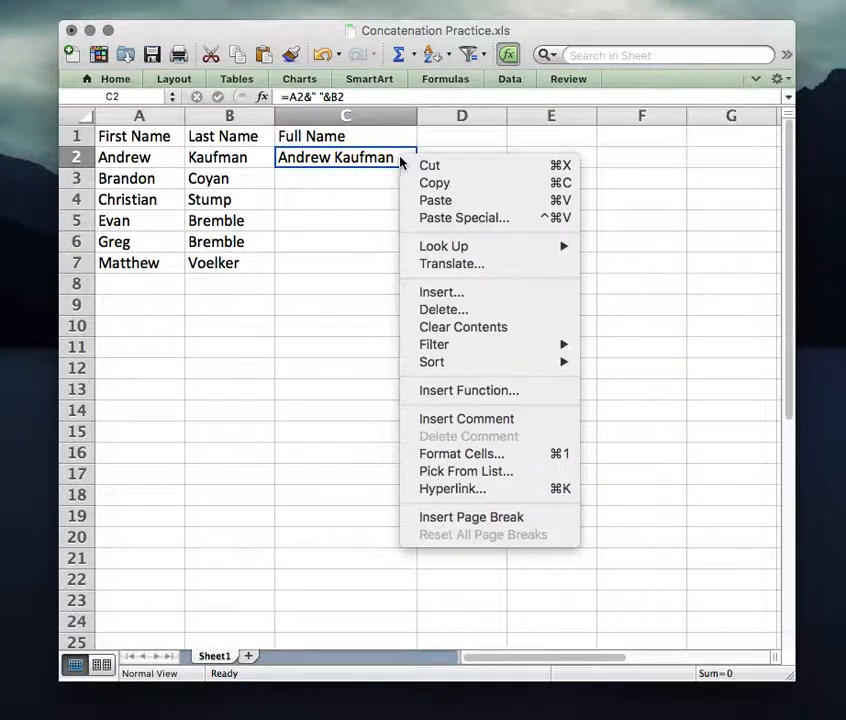
{"action": "left_click", "coordinate": [464, 186]}
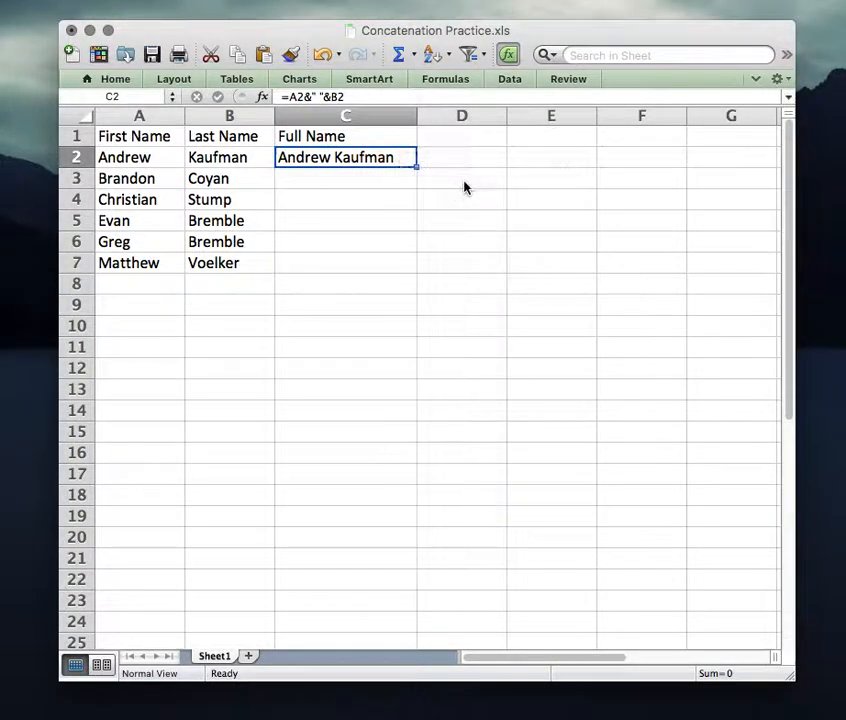
{"action": "left_click", "coordinate": [381, 178]}
{"action": "left_click", "coordinate": [389, 268], "text": "shift"}
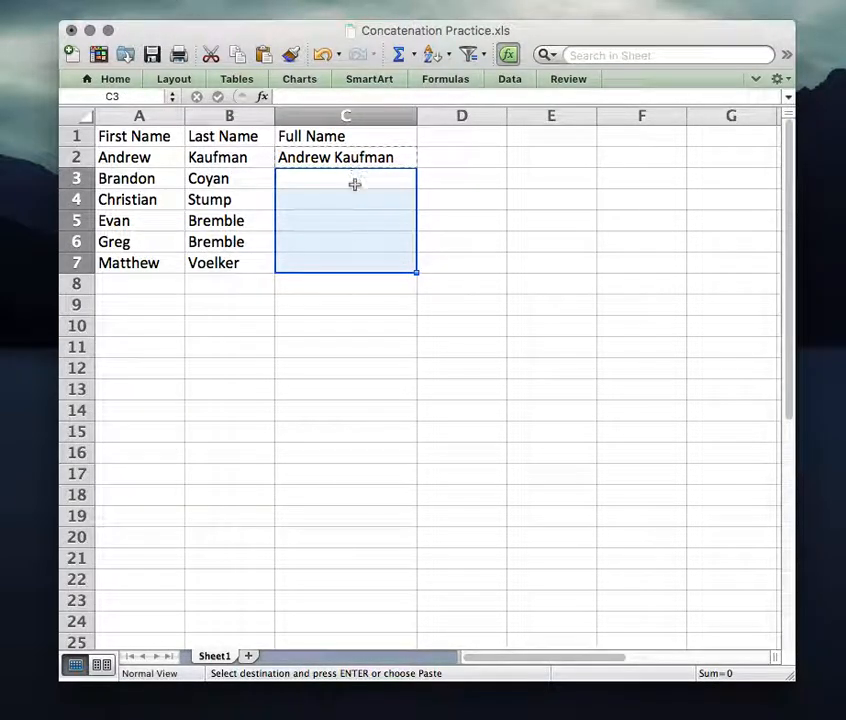
{"action": "left_click", "coordinate": [398, 162]}
{"action": "right_click", "coordinate": [402, 161]}
{"action": "left_click", "coordinate": [430, 186]}
{"action": "left_click", "coordinate": [379, 181]}
{"action": "left_click", "coordinate": [368, 262], "text": "shift"}
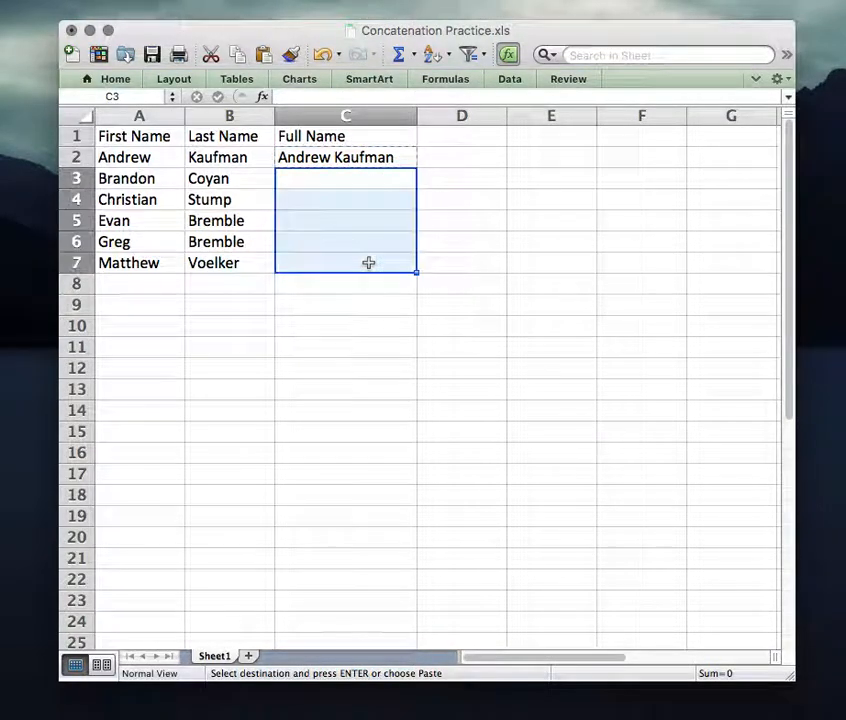
{"action": "right_click", "coordinate": [314, 200]}
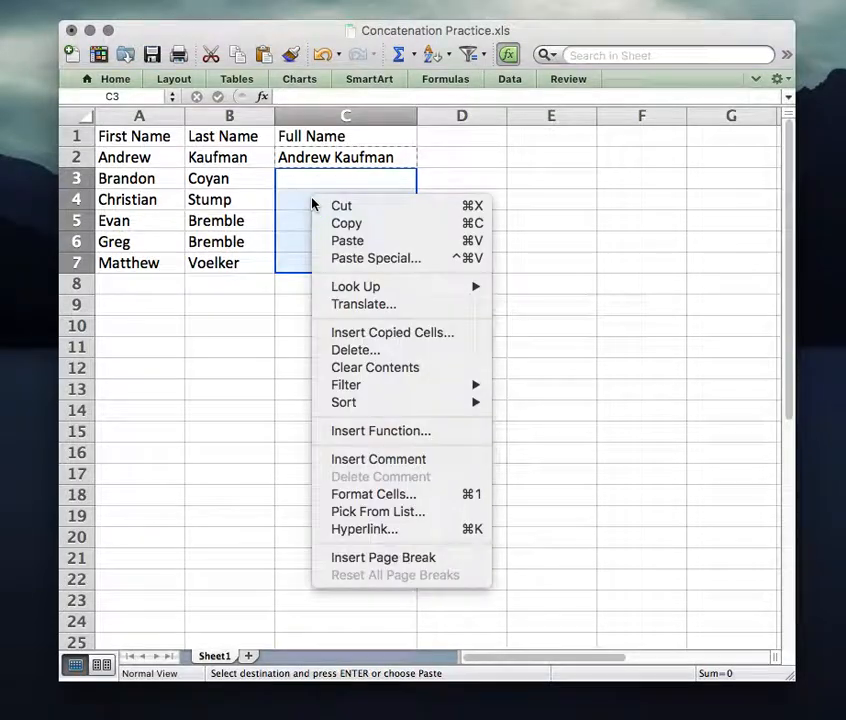
{"action": "left_click", "coordinate": [402, 241]}
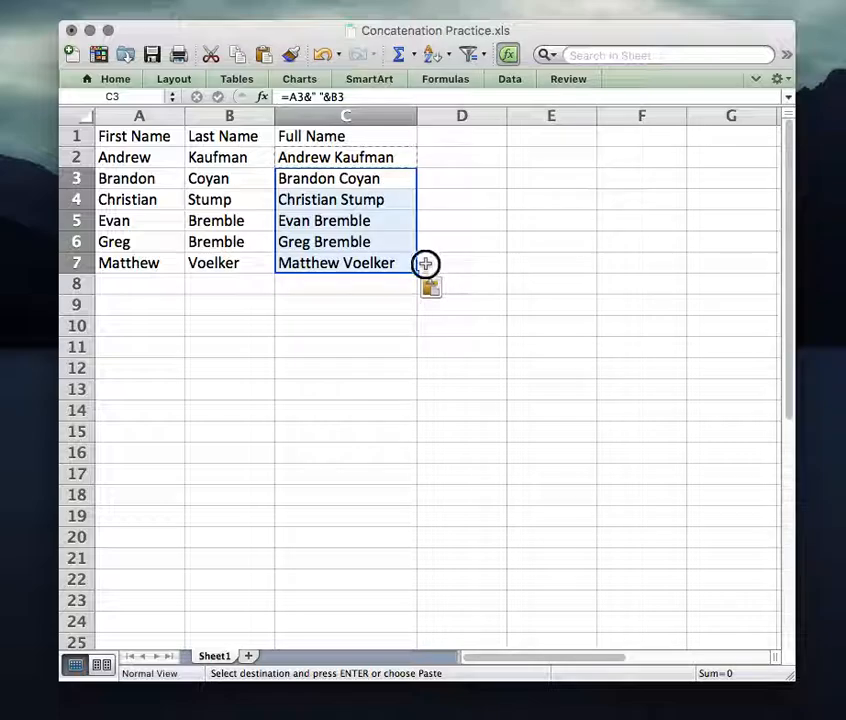
{"action": "left_click", "coordinate": [425, 263]}
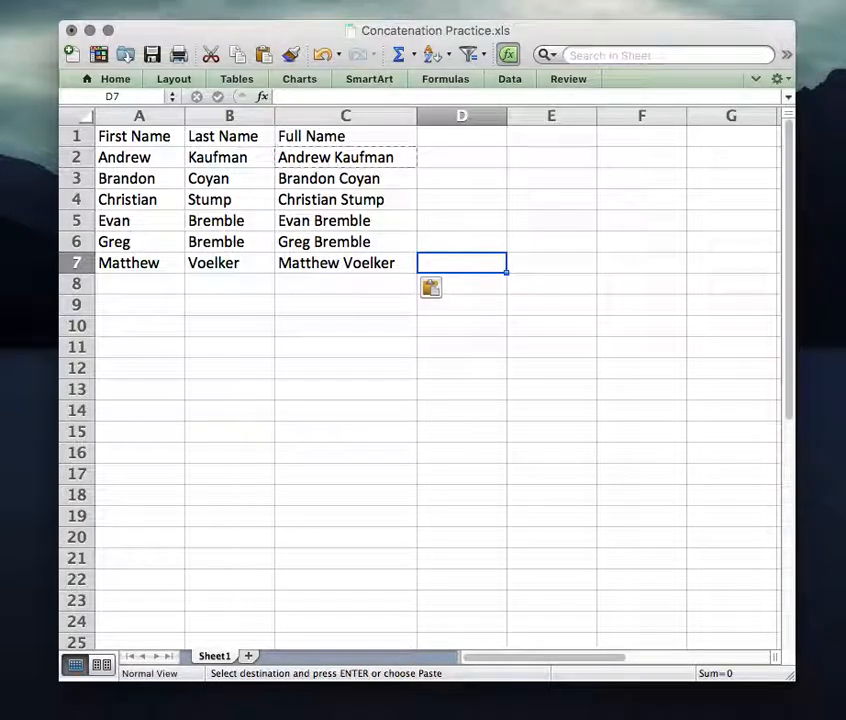
Step: Examine the Name column in the List Template.xls workbook and move that window below the name list
{"action": "left_click_drag", "start_coordinate": [596, 713], "coordinate": [600, 113]}
{"action": "left_click", "coordinate": [119, 200]}
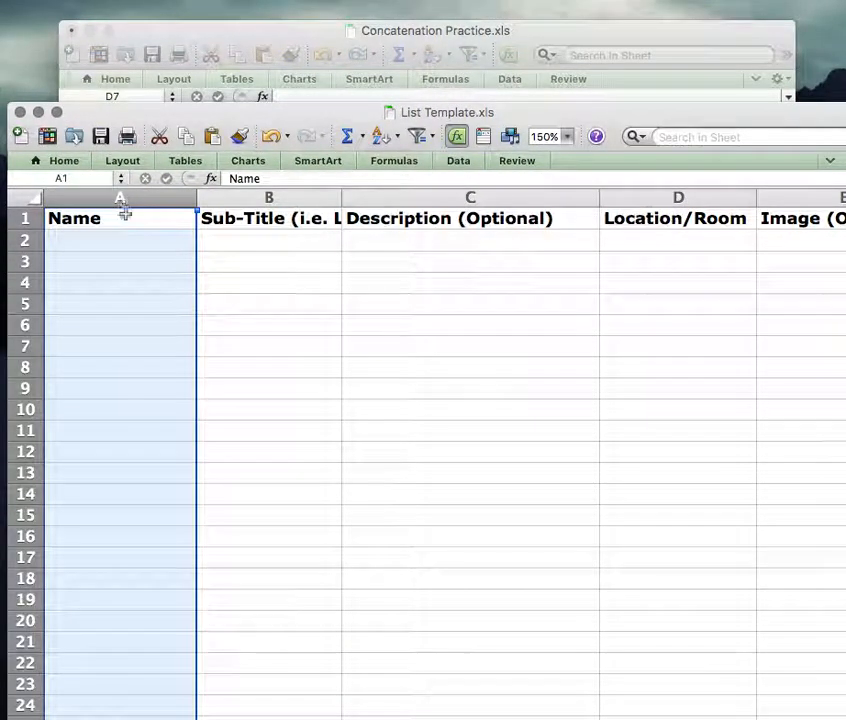
{"action": "left_click", "coordinate": [128, 242]}
{"action": "left_click", "coordinate": [145, 303]}
{"action": "left_click", "coordinate": [150, 367]}
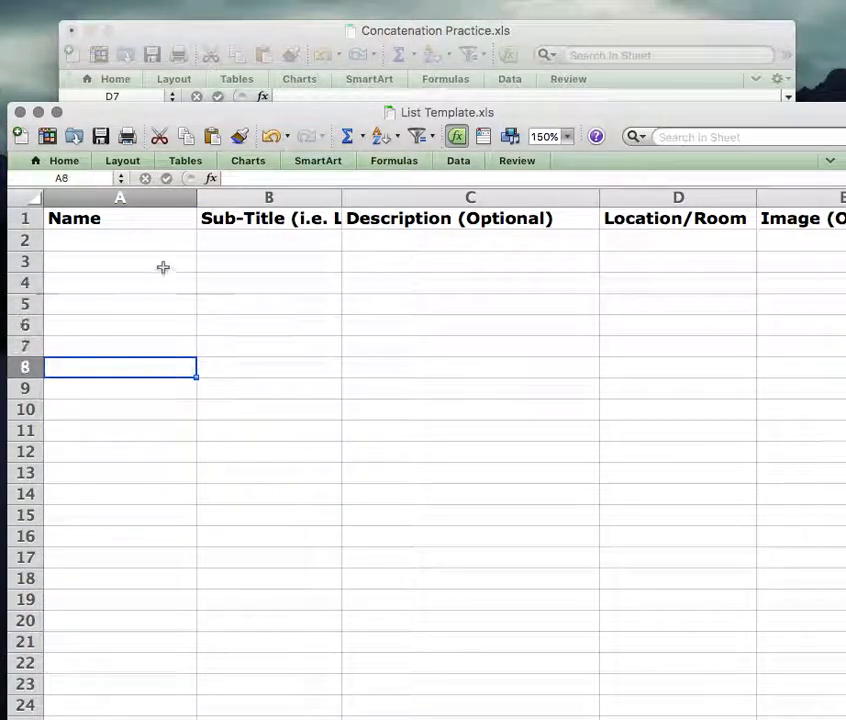
{"action": "left_click", "coordinate": [164, 245]}
{"action": "left_click", "coordinate": [537, 114]}
{"action": "left_click_drag", "start_coordinate": [537, 114], "coordinate": [528, 505]}
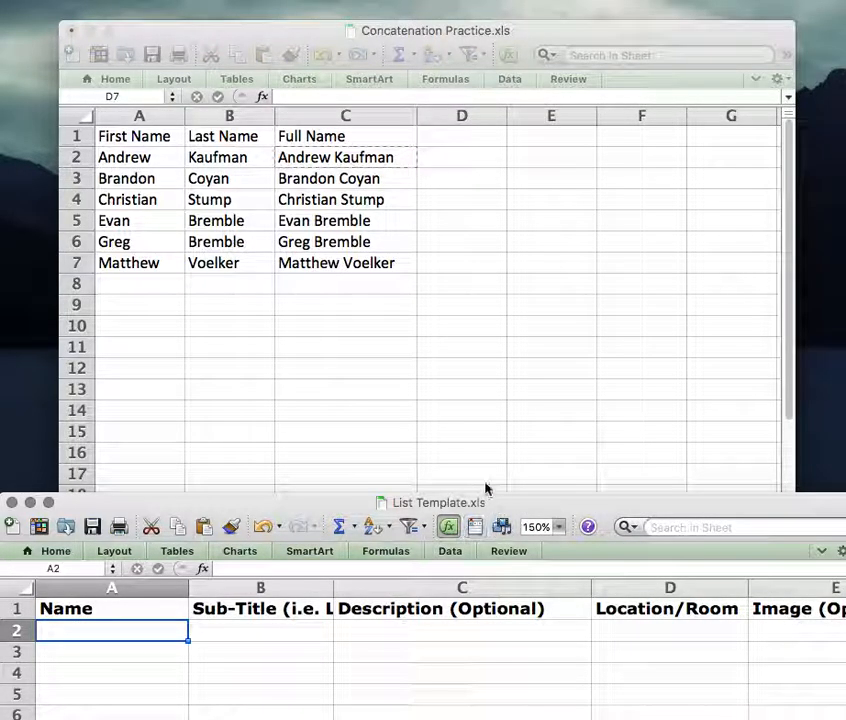
Step: Copy the full names in C2:C7 and paste them normally into the Name column of List Template.xls from A2
{"action": "left_click", "coordinate": [385, 190]}
{"action": "left_click_drag", "start_coordinate": [388, 157], "coordinate": [398, 258]}
{"action": "right_click", "coordinate": [408, 212]}
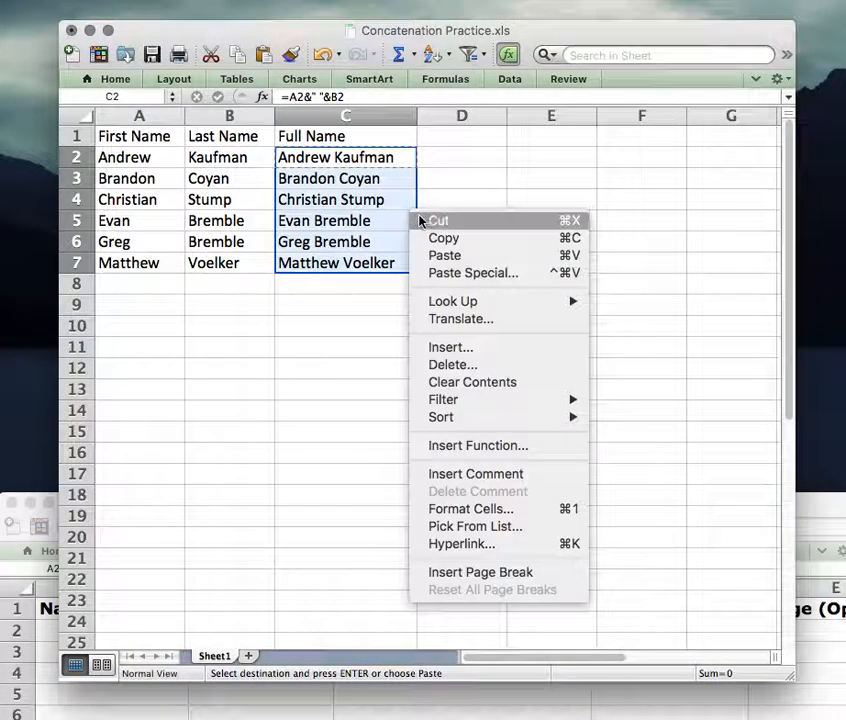
{"action": "left_click", "coordinate": [440, 240]}
{"action": "left_click_drag", "start_coordinate": [806, 507], "coordinate": [766, 168]}
{"action": "right_click", "coordinate": [118, 280]}
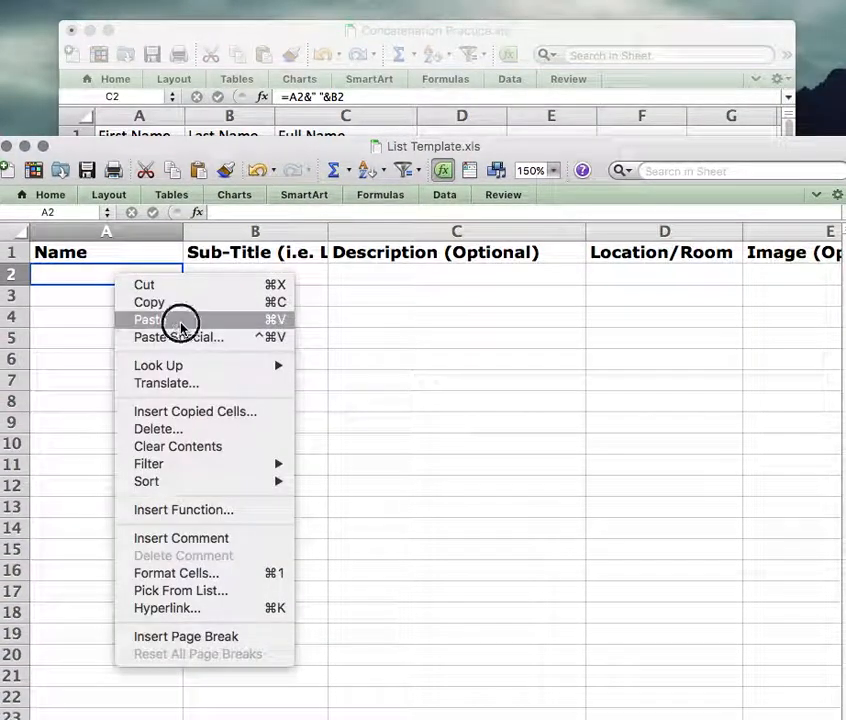
{"action": "left_click", "coordinate": [176, 321]}
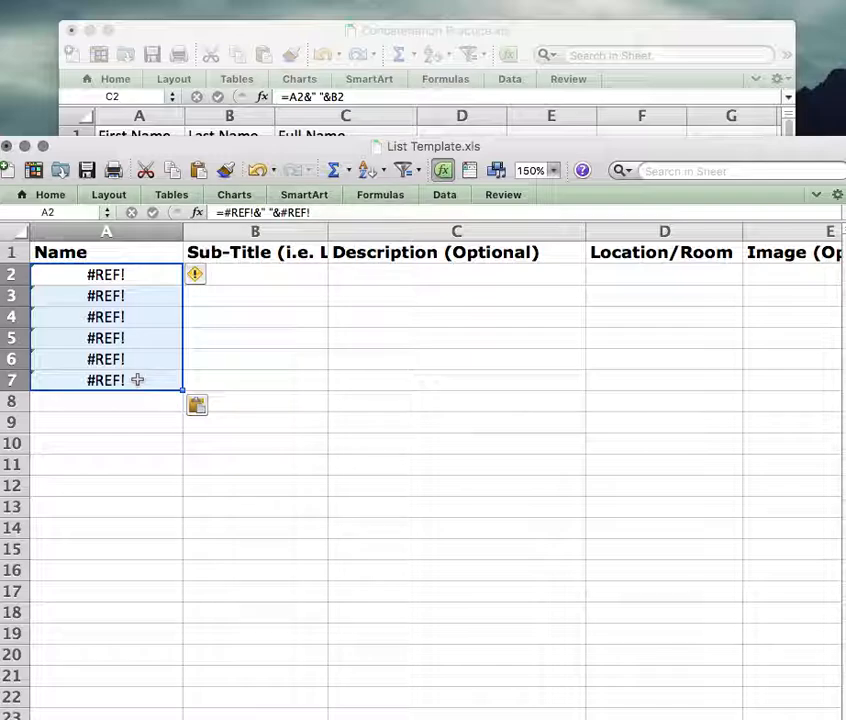
Step: Return to Concatenation Practice.xls and inspect the concatenation formulas behind the entries in the Full Name column
{"action": "left_click", "coordinate": [321, 142]}
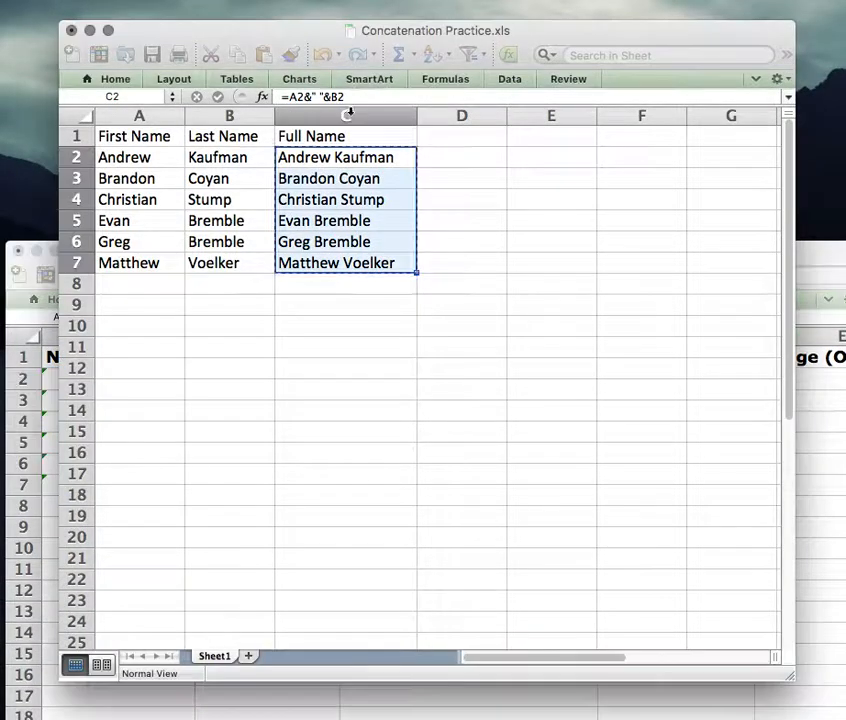
{"action": "left_click", "coordinate": [370, 97]}
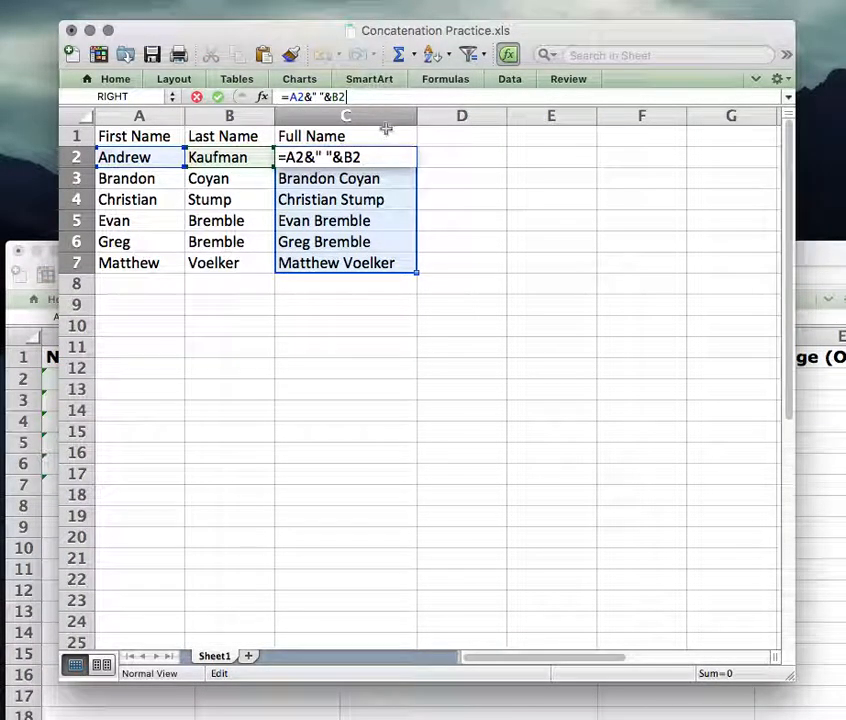
{"action": "key", "text": "Return"}
{"action": "key", "text": "Return"}
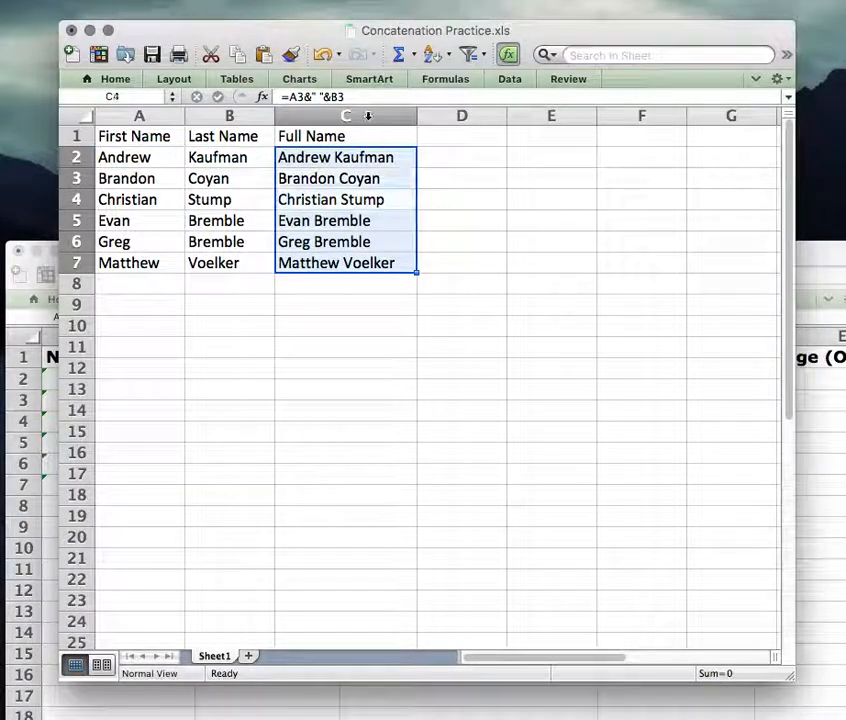
{"action": "left_click", "coordinate": [366, 97]}
{"action": "key", "text": "Return"}
{"action": "left_click", "coordinate": [366, 97]}
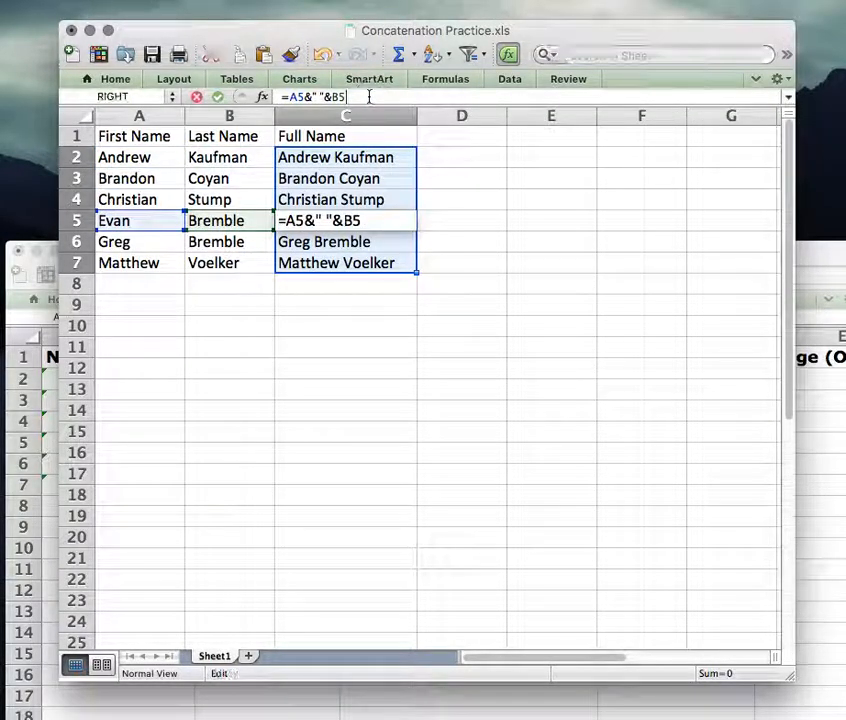
{"action": "key", "text": "Return"}
Step: Clear the pasted entries from cells A2 through A7 in the Name column of List Template.xls
{"action": "left_click", "coordinate": [30, 275]}
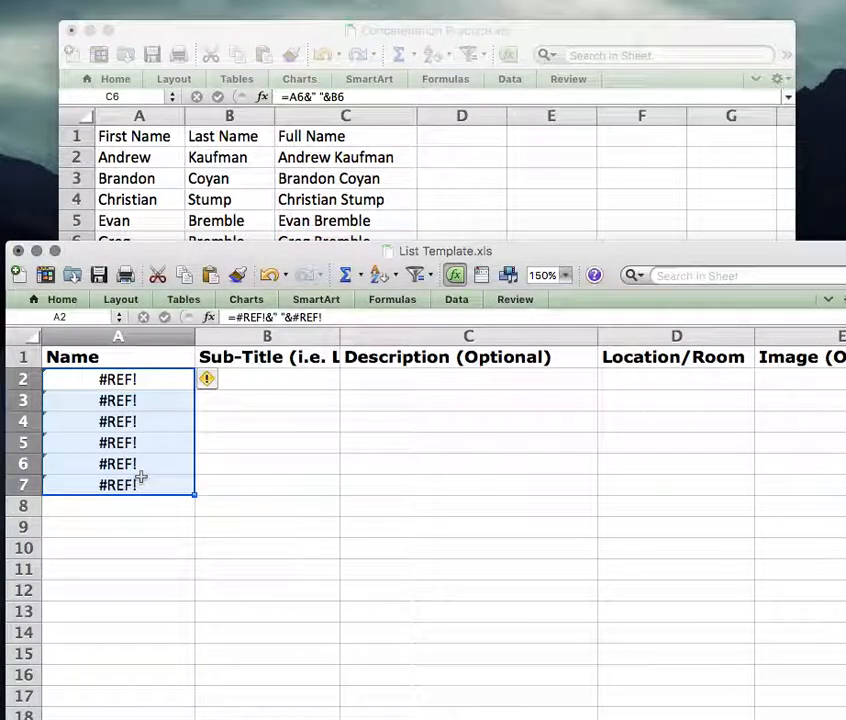
{"action": "key", "text": "BackSpace"}
{"action": "key", "text": "Return"}
{"action": "key", "text": "BackSpace"}
{"action": "key", "text": "Return"}
{"action": "key", "text": "BackSpace"}
{"action": "key", "text": "Return"}
{"action": "key", "text": "BackSpace"}
{"action": "key", "text": "Return"}
{"action": "key", "text": "BackSpace"}
{"action": "key", "text": "Return"}
{"action": "key", "text": "BackSpace"}
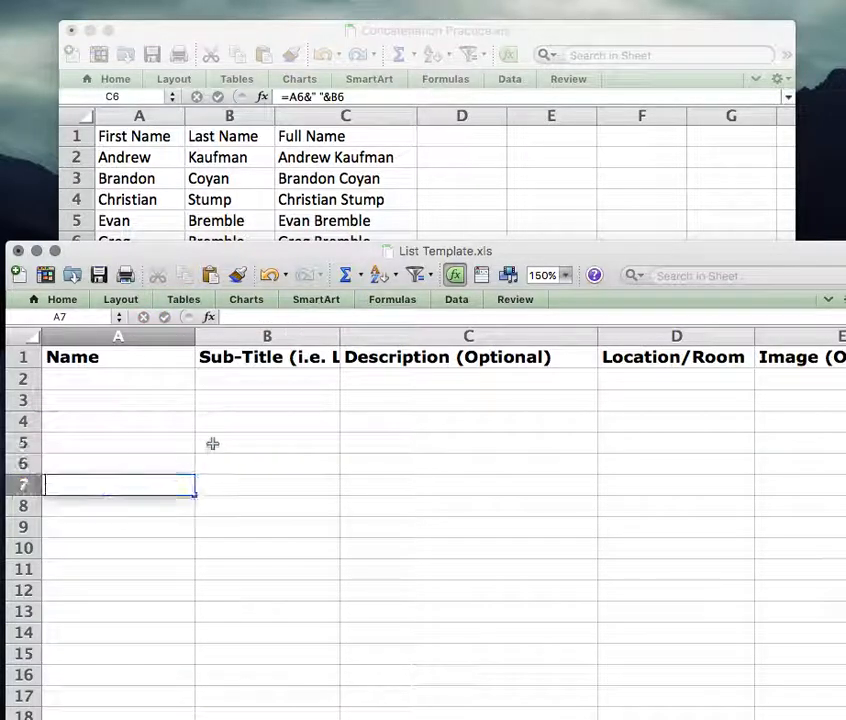
Step: Shrink the Concatenation Practice.xls window and move List Template.xls below it so both sheets can be seen together
{"action": "left_click", "coordinate": [521, 208]}
{"action": "left_click_drag", "start_coordinate": [791, 675], "coordinate": [765, 371]}
{"action": "left_click", "coordinate": [780, 262]}
{"action": "left_click_drag", "start_coordinate": [780, 240], "coordinate": [776, 440]}
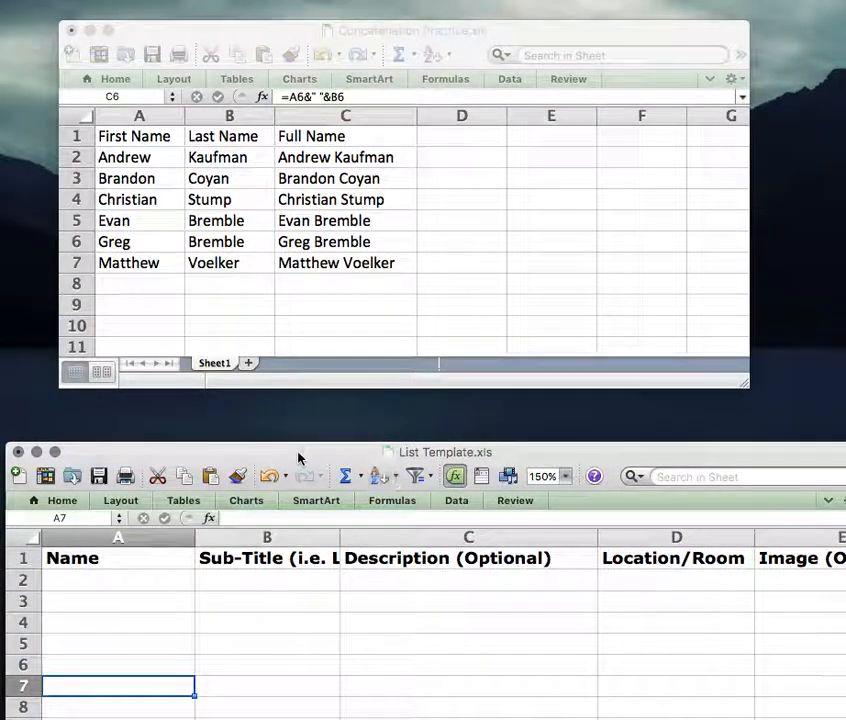
Step: Copy the full names in C2:C7 of Concatenation Practice.xls
{"action": "left_click", "coordinate": [378, 160]}
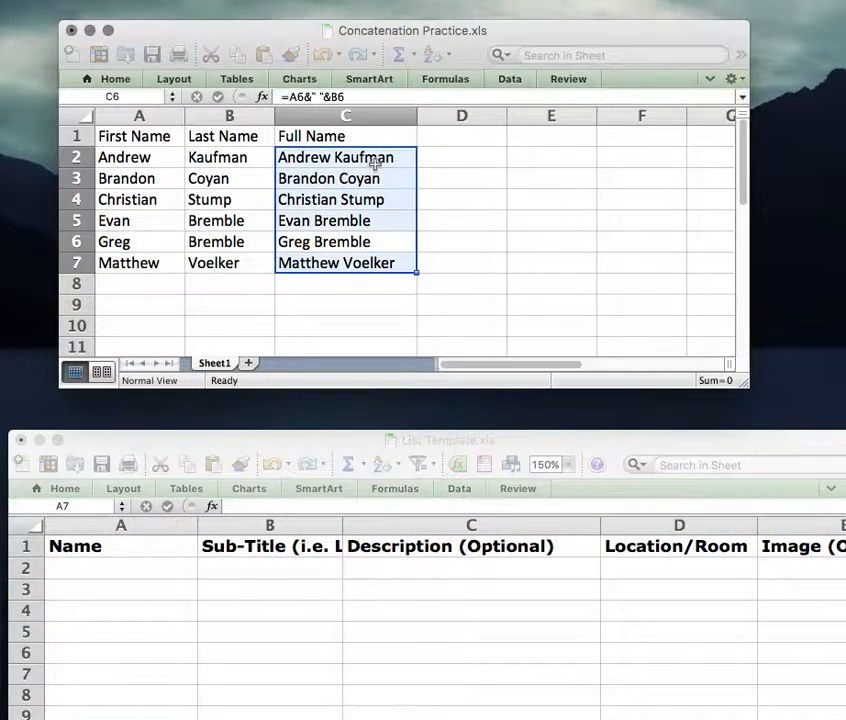
{"action": "left_click_drag", "start_coordinate": [381, 159], "coordinate": [393, 264]}
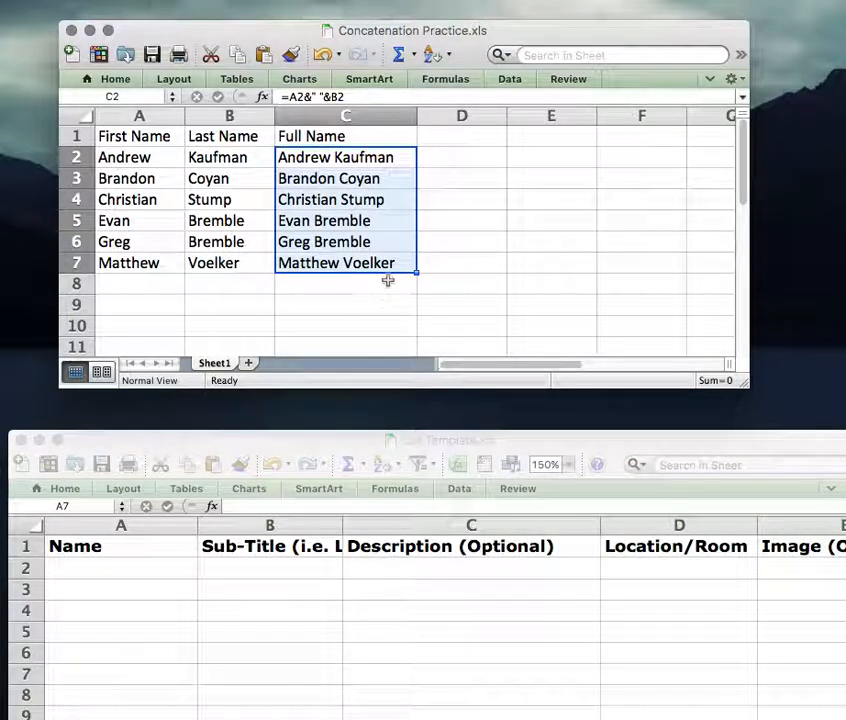
{"action": "right_click", "coordinate": [357, 162]}
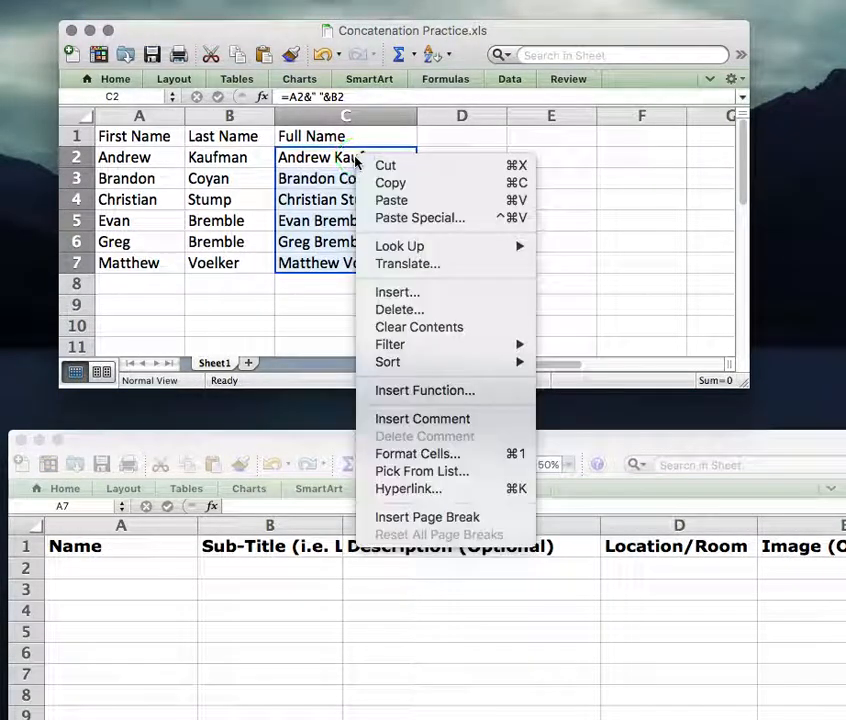
{"action": "left_click", "coordinate": [405, 184]}
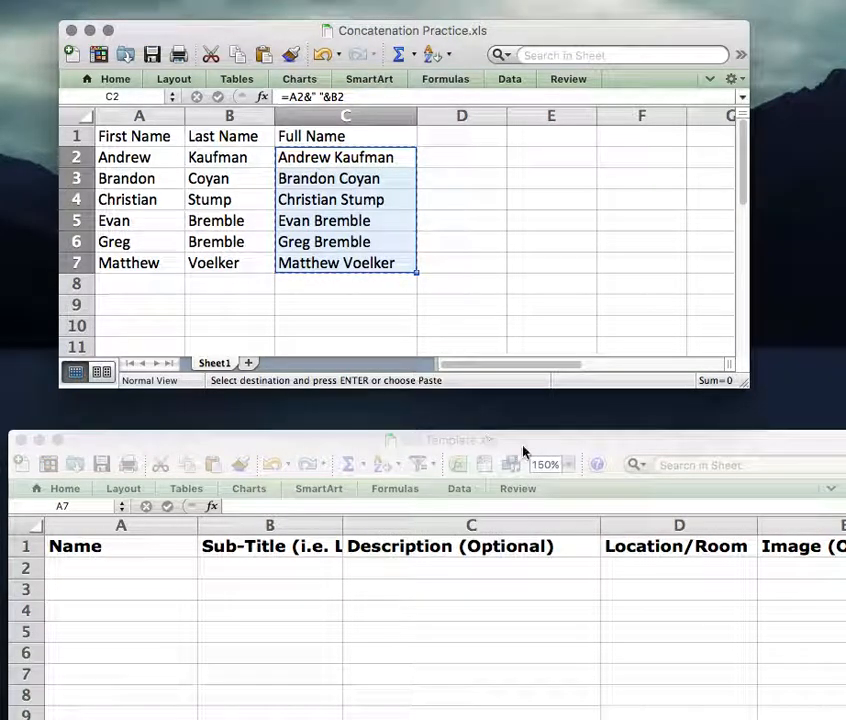
Step: Paste the copied names into List Template.xls from A2 using Paste Special with the Values option
{"action": "left_click_drag", "start_coordinate": [524, 447], "coordinate": [522, 425]}
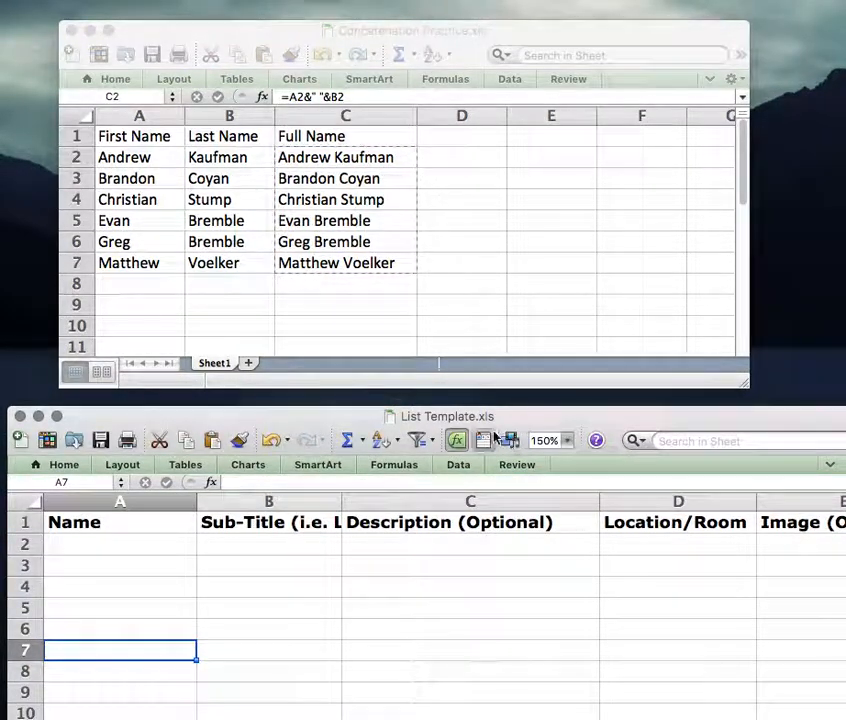
{"action": "left_click", "coordinate": [117, 542]}
{"action": "right_click", "coordinate": [77, 544]}
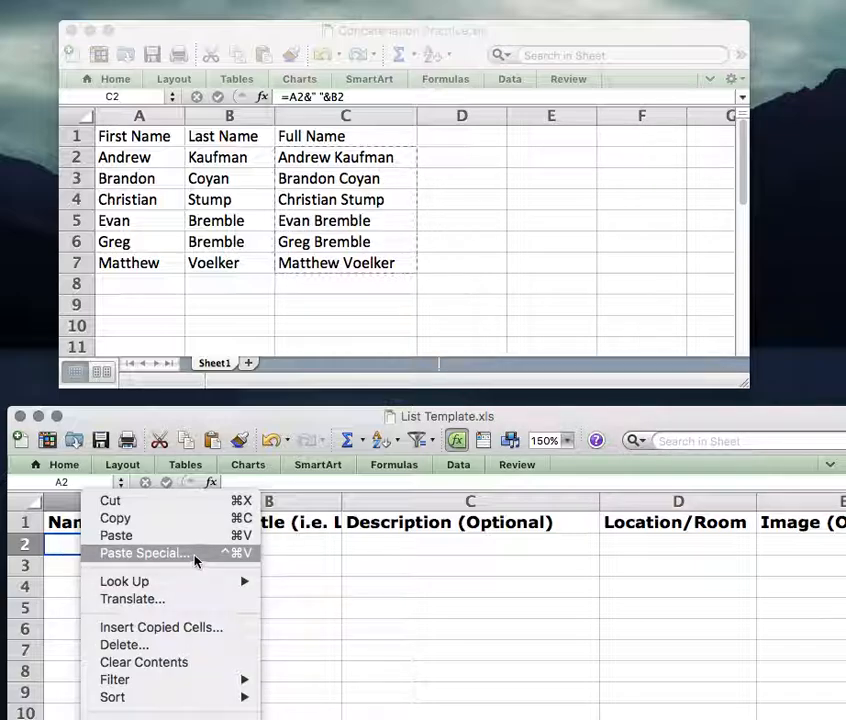
{"action": "left_click", "coordinate": [70, 546]}
{"action": "right_click", "coordinate": [119, 544]}
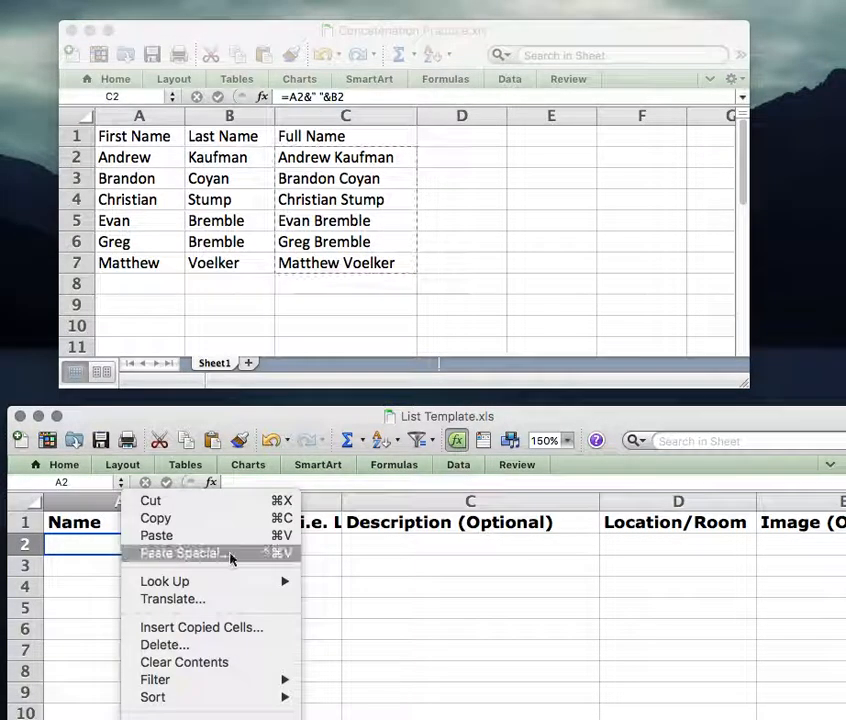
{"action": "left_click", "coordinate": [228, 555]}
{"action": "left_click_drag", "start_coordinate": [326, 384], "coordinate": [506, 314]}
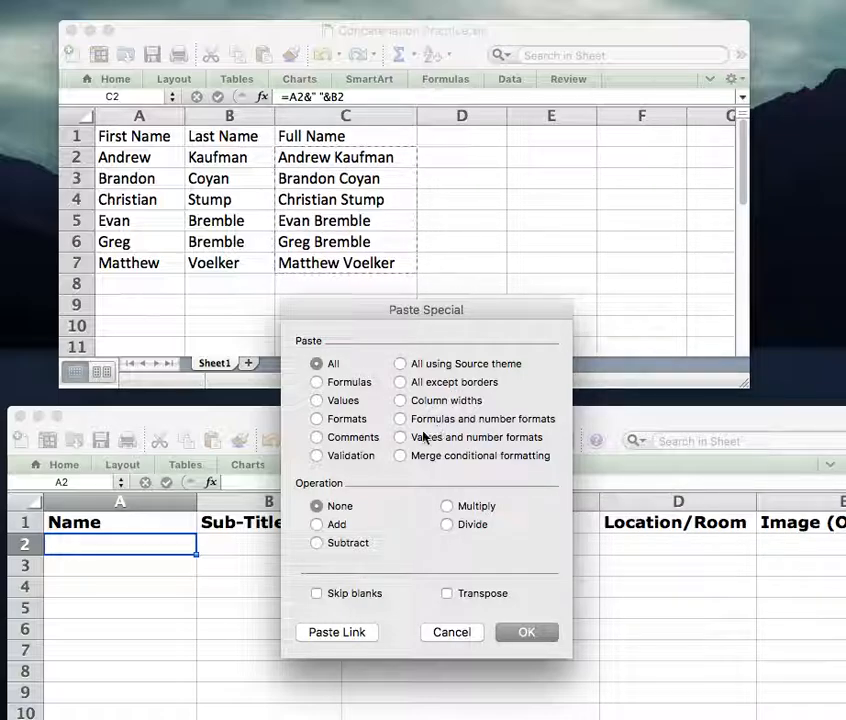
{"action": "left_click", "coordinate": [317, 401]}
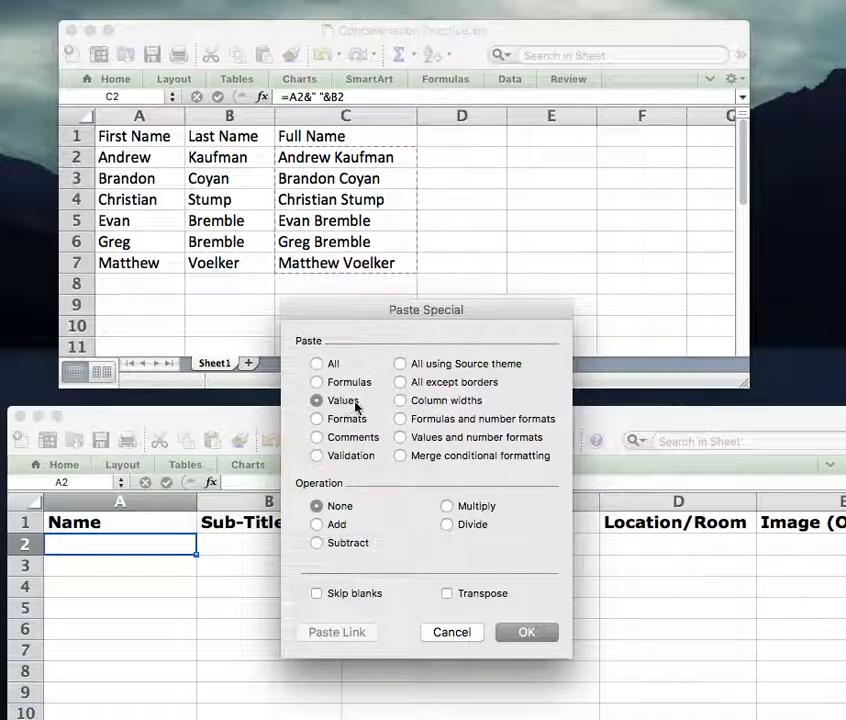
{"action": "left_click", "coordinate": [534, 636]}
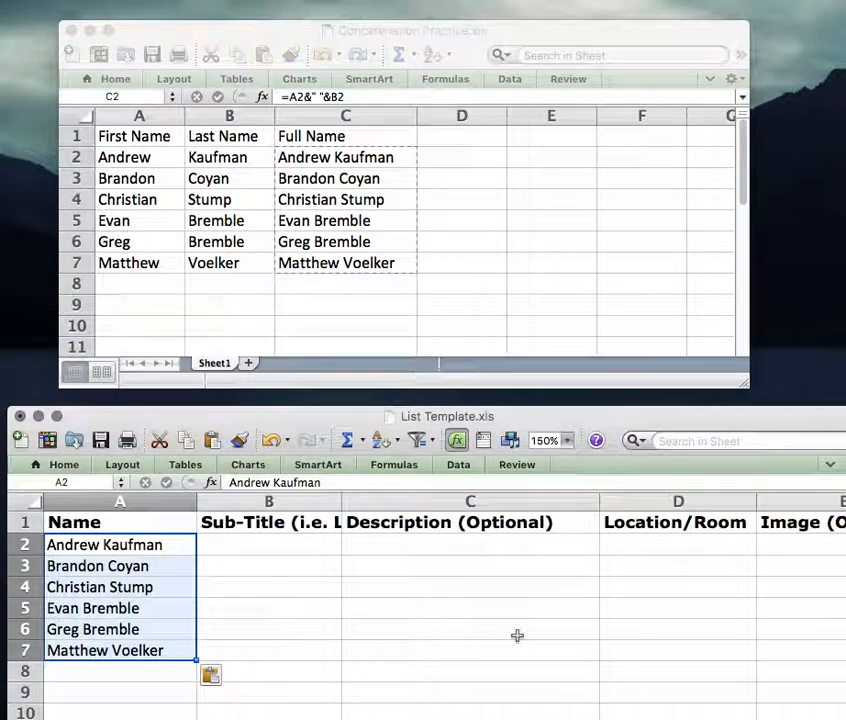
Step: Check the contents of the pasted cells A2 through A7 in the Name column for plain text instead of formulas
{"action": "left_click", "coordinate": [174, 548]}
{"action": "left_click", "coordinate": [178, 566]}
{"action": "left_click", "coordinate": [168, 587]}
{"action": "left_click", "coordinate": [160, 608]}
{"action": "left_click", "coordinate": [160, 629]}
{"action": "left_click", "coordinate": [162, 649]}
{"action": "left_click", "coordinate": [170, 586]}
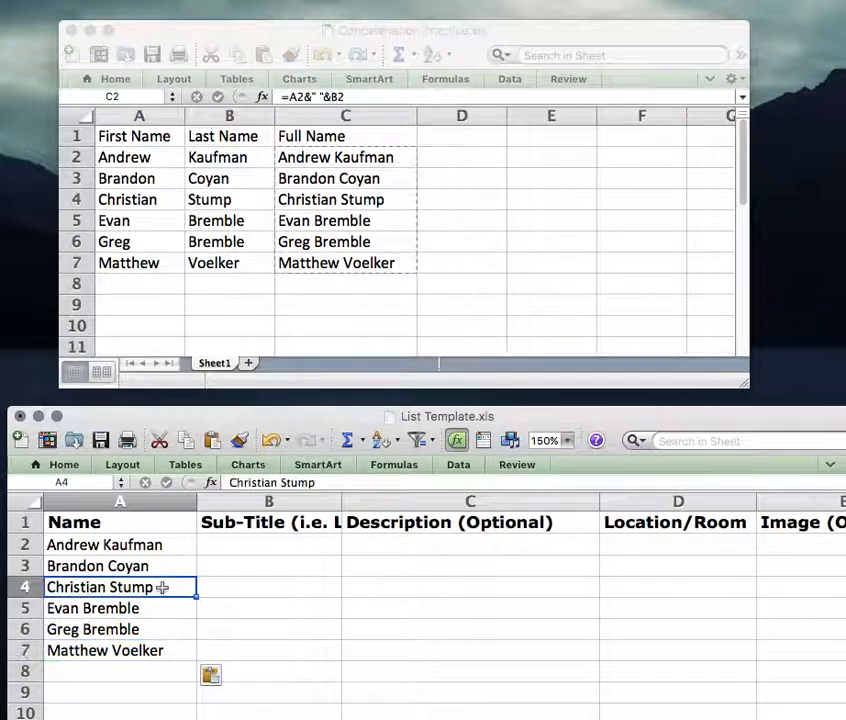
{"action": "left_click", "coordinate": [317, 483]}
{"action": "left_click", "coordinate": [166, 546]}
{"action": "left_click", "coordinate": [164, 626]}
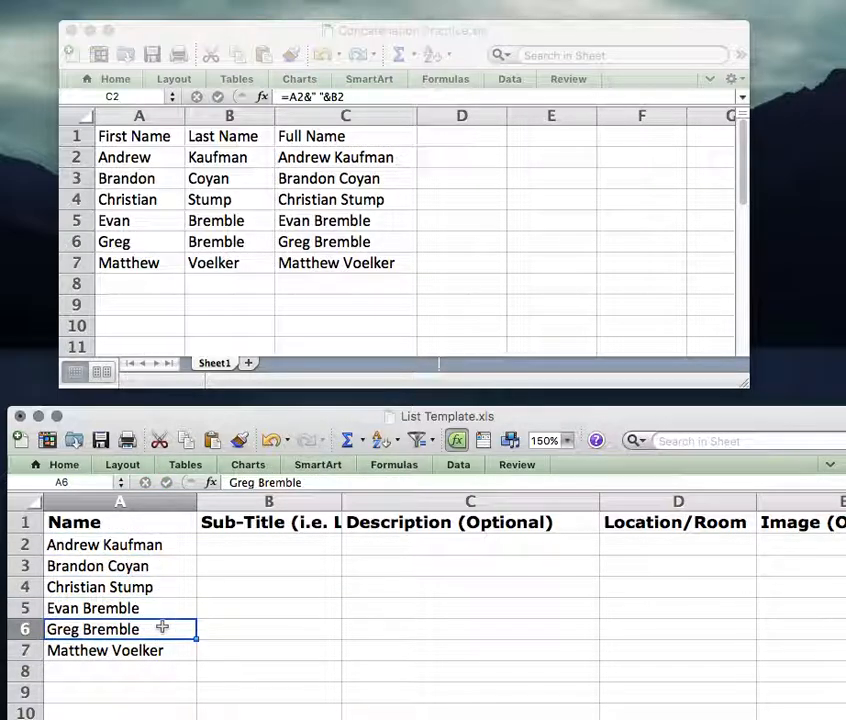
{"action": "left_click", "coordinate": [174, 648]}
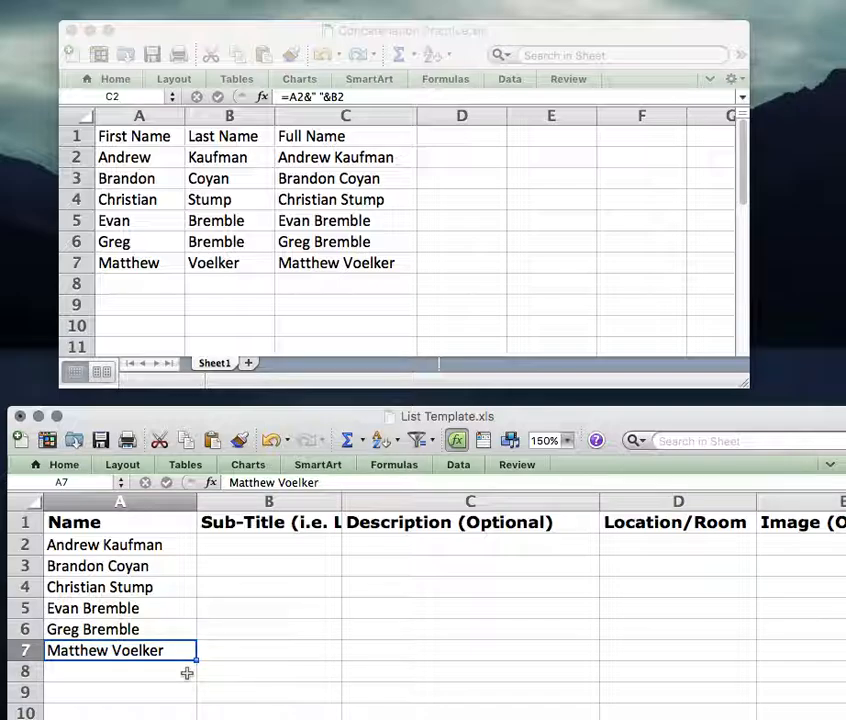
Step: Look over the template's Sub-Title, Description and Location/Room columns beside the pasted names
{"action": "left_click_drag", "start_coordinate": [274, 412], "coordinate": [276, 88]}
{"action": "left_click", "coordinate": [306, 231]}
{"action": "left_click", "coordinate": [557, 231]}
{"action": "left_click", "coordinate": [648, 236]}
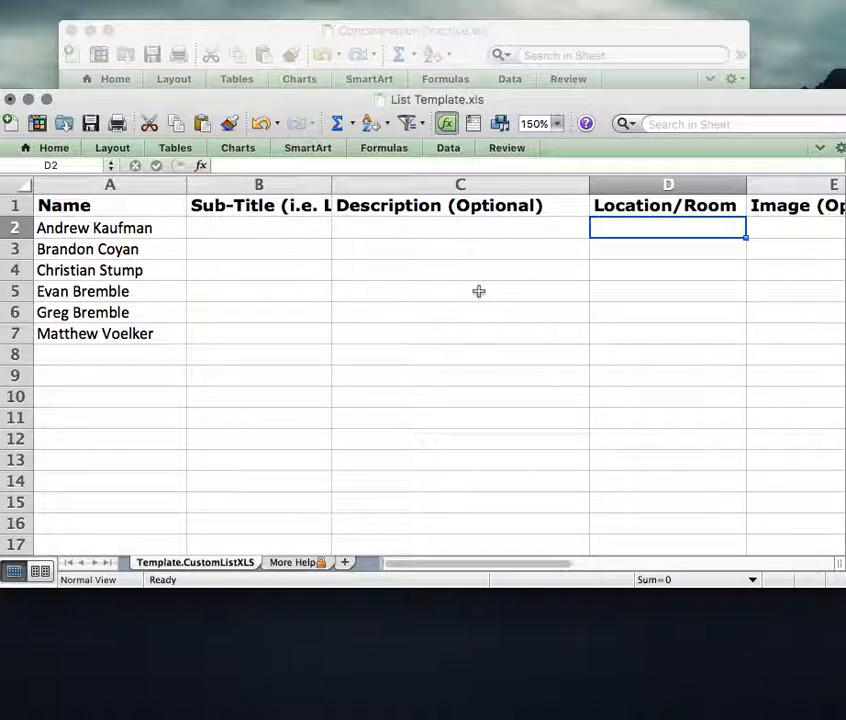
Step: Move List Template.xls out of the way and review the formula in C4 of the Full Name column
{"action": "left_click_drag", "start_coordinate": [545, 99], "coordinate": [555, 554]}
{"action": "left_click", "coordinate": [378, 170]}
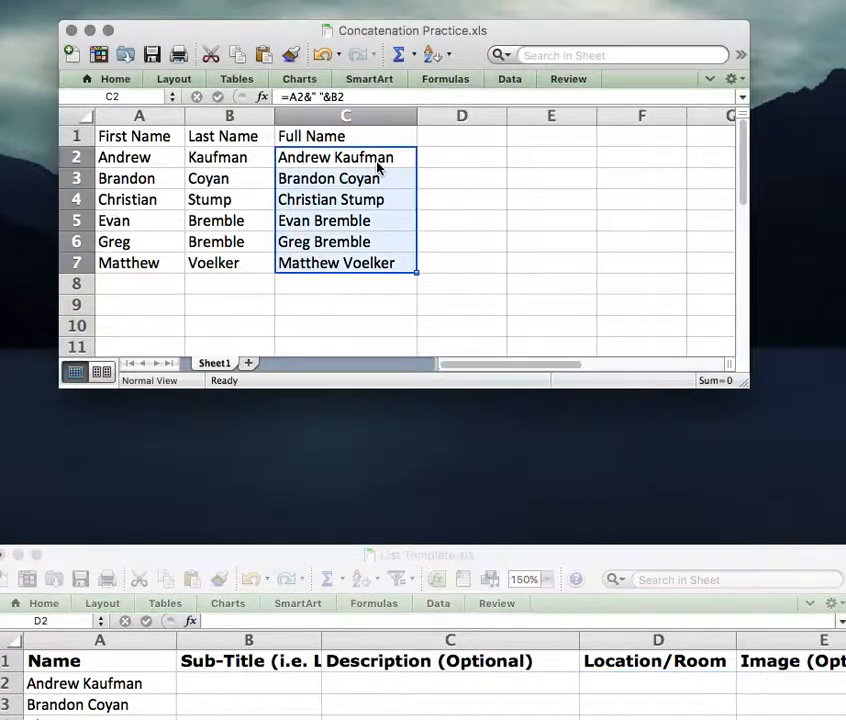
{"action": "left_click", "coordinate": [378, 202]}
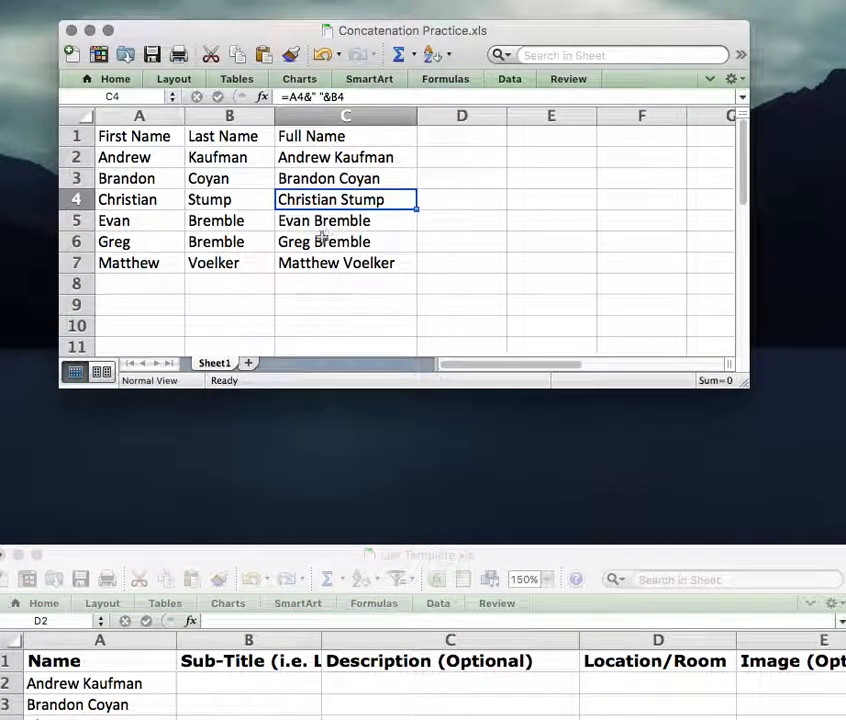